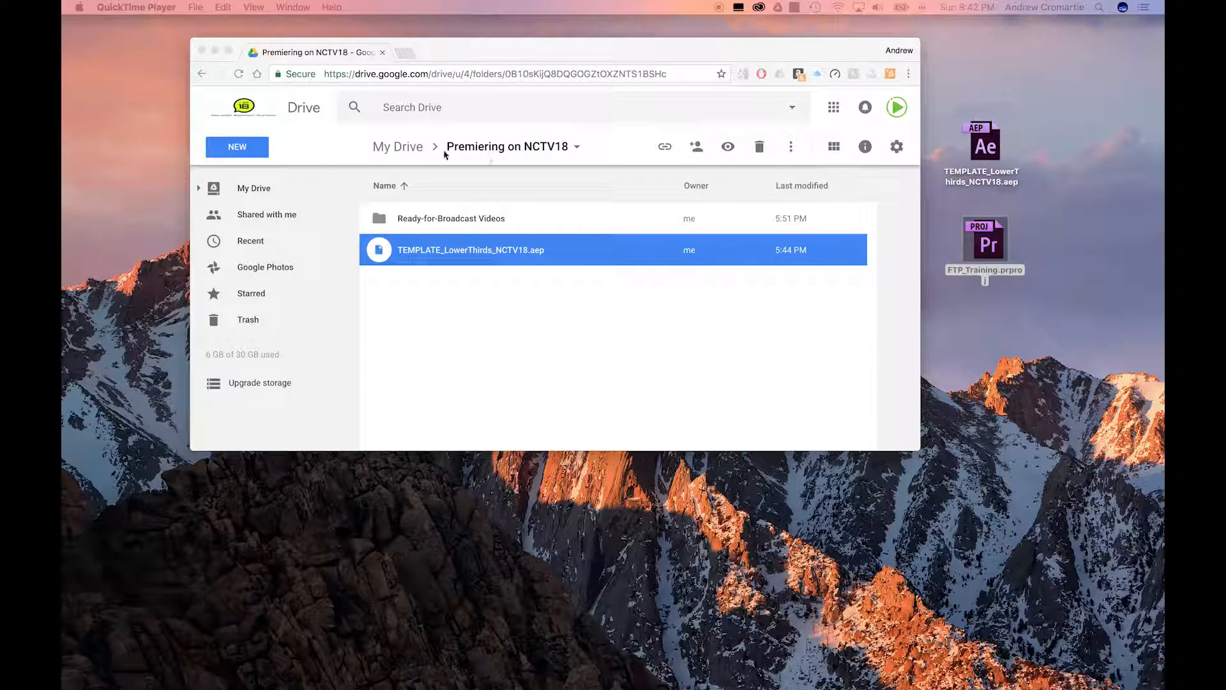
Browse Google Drive to the Premiering on NCTV18 folder and preview TEMPLATE_LowerThirds_NCTV18.aep
left_click(401, 146)
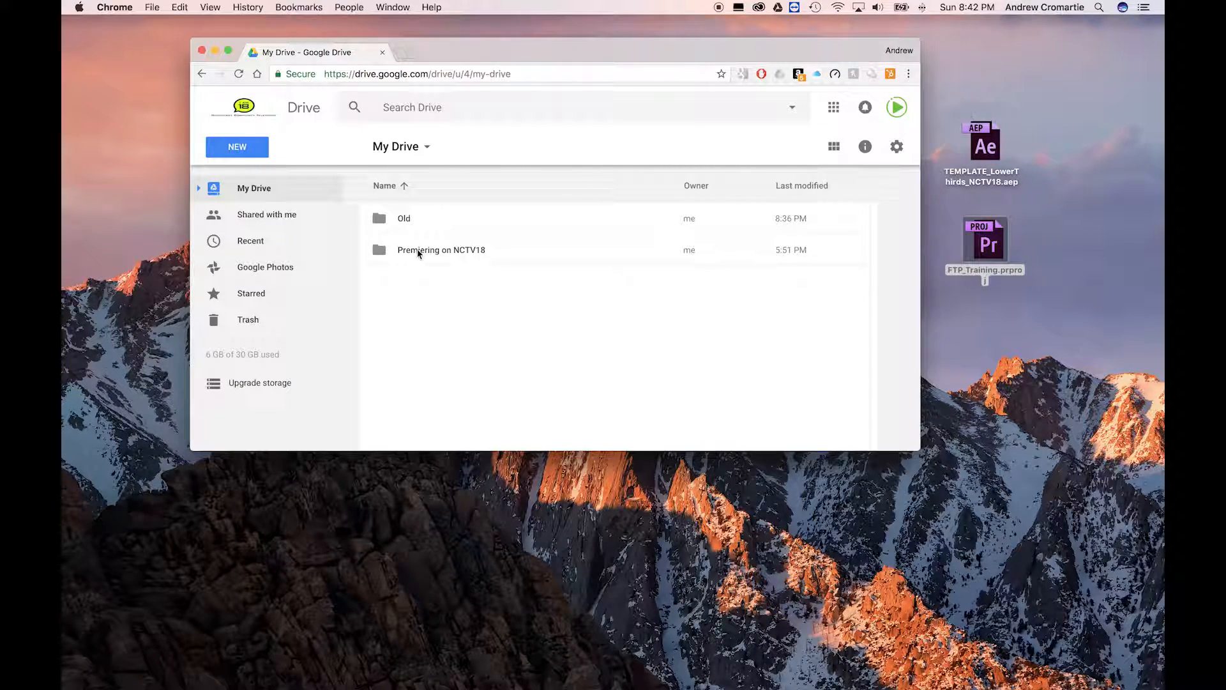
double_click(379, 251)
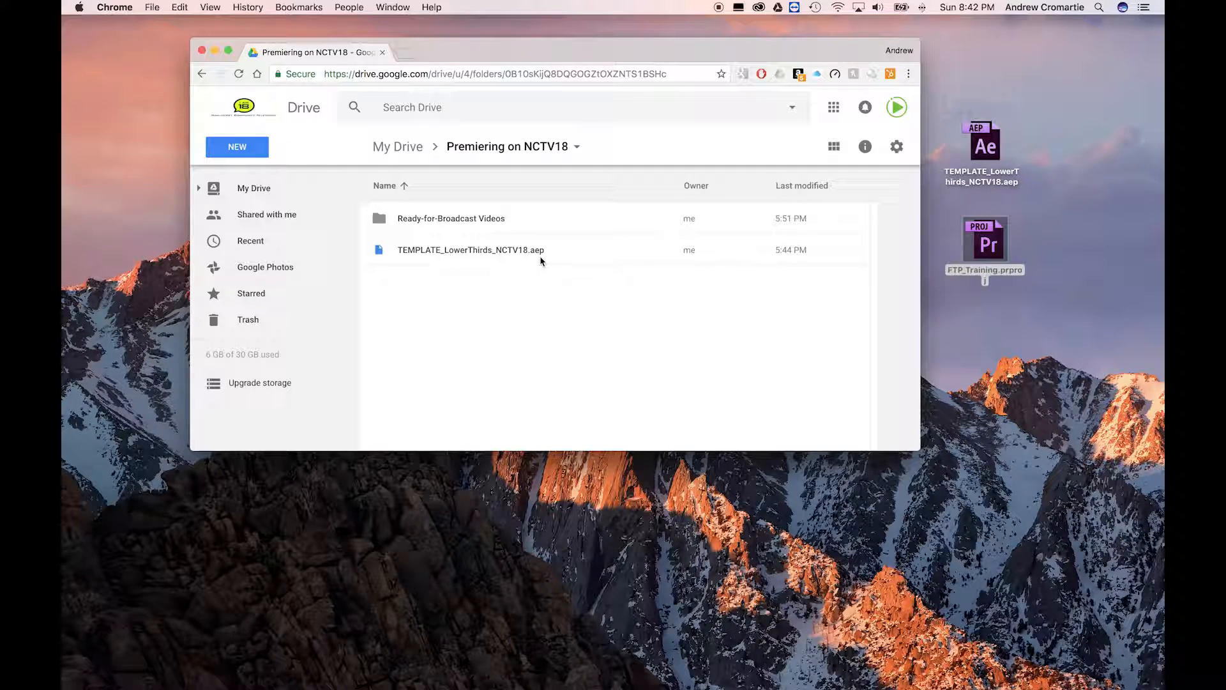
double_click(474, 256)
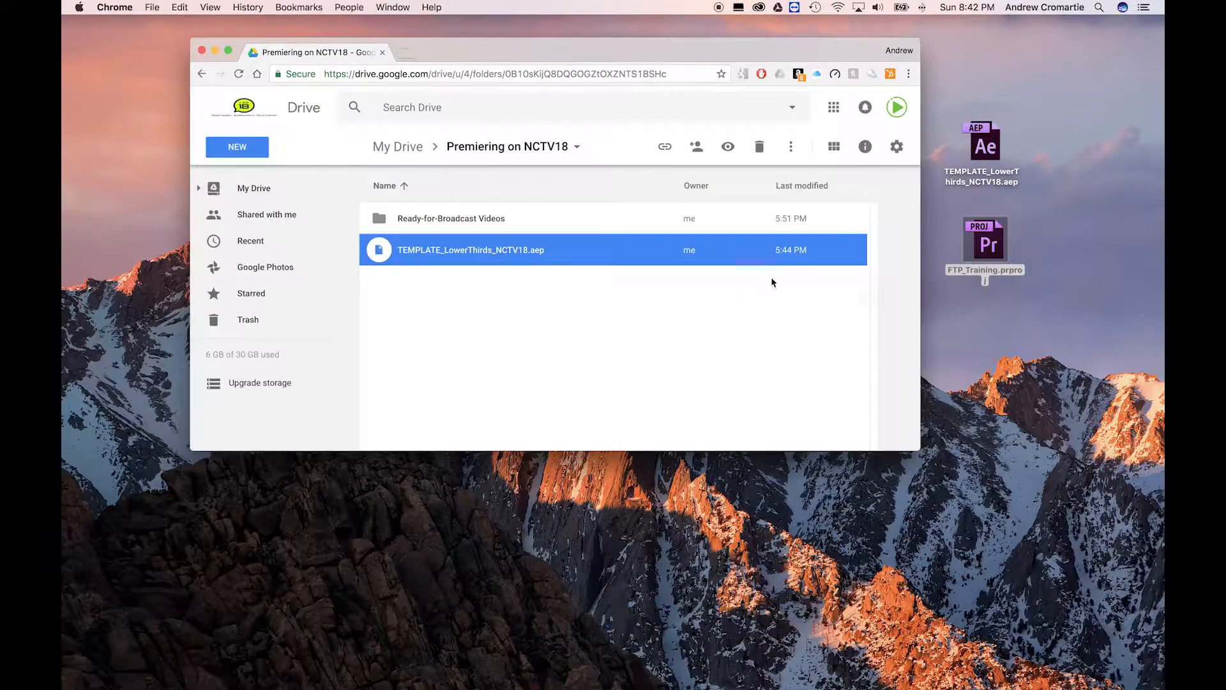
left_click(754, 276)
Open the desktop template project in After Effects and change the program title to 'Cool Kid Show'
left_click(992, 147)
double_click(992, 147)
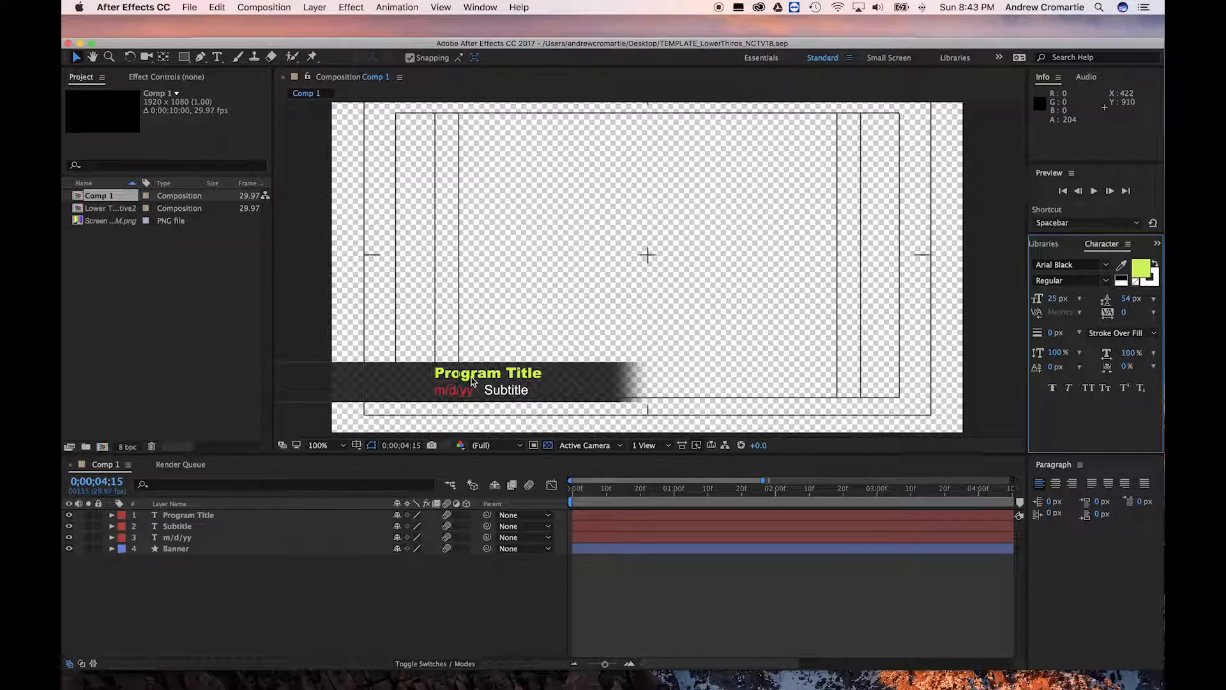
left_click(220, 516)
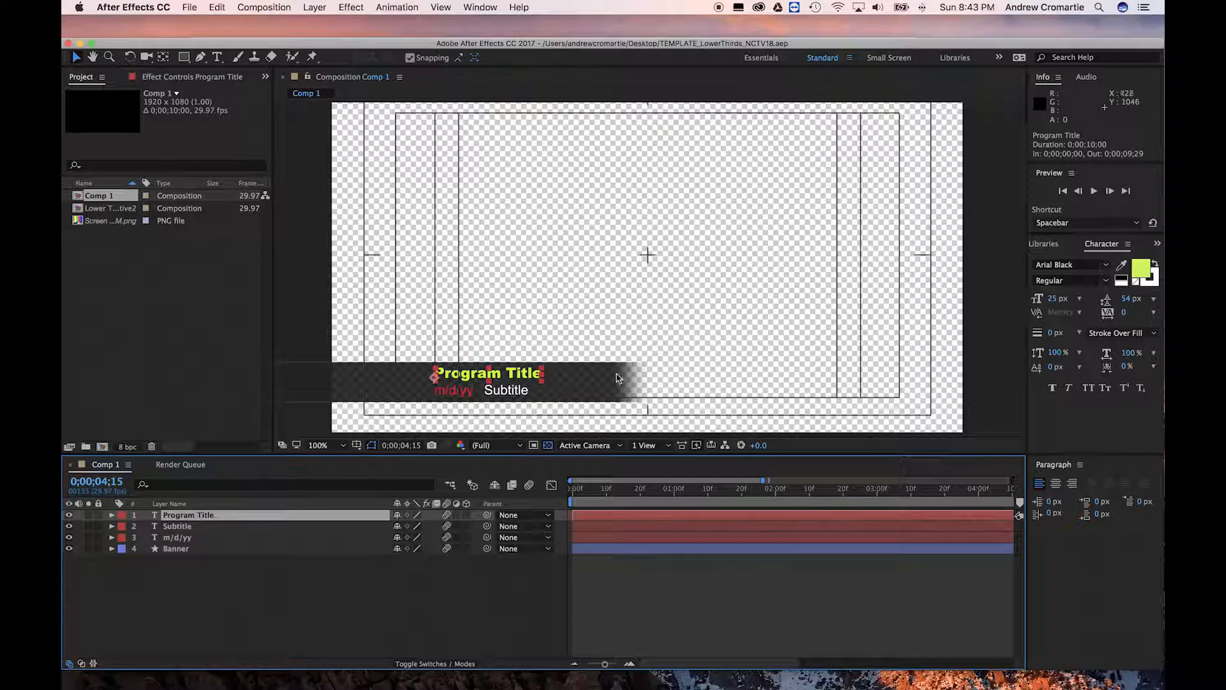
double_click(465, 374)
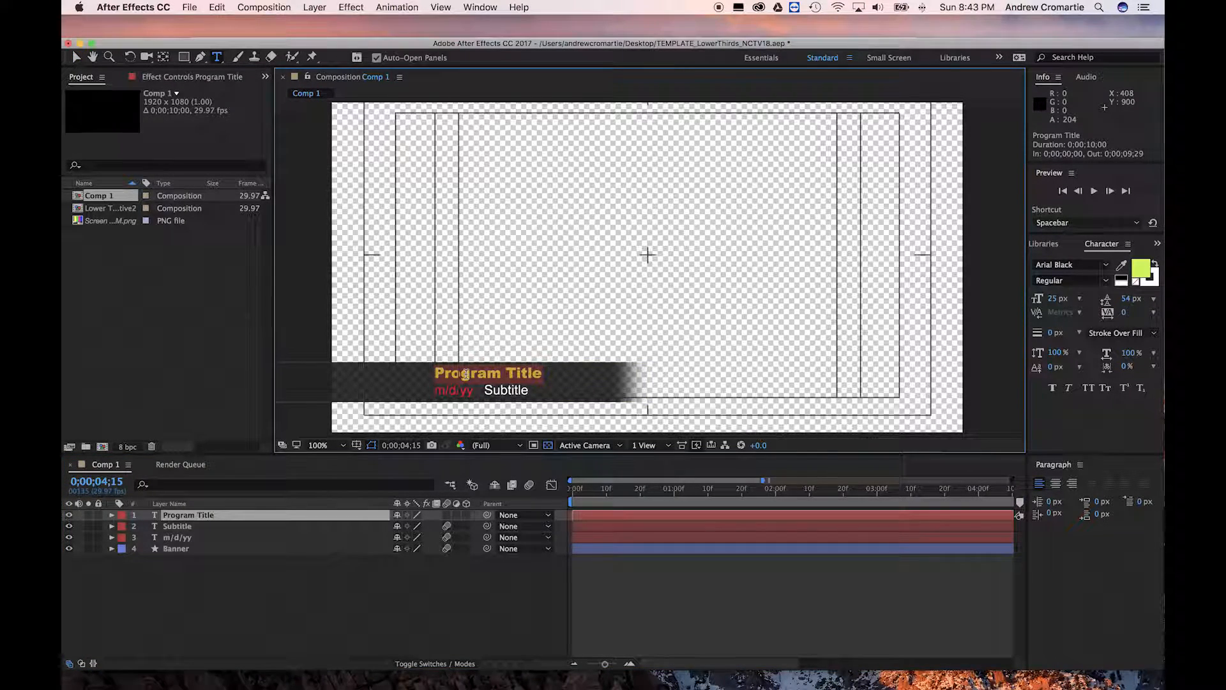
type("Cool Kid Show")
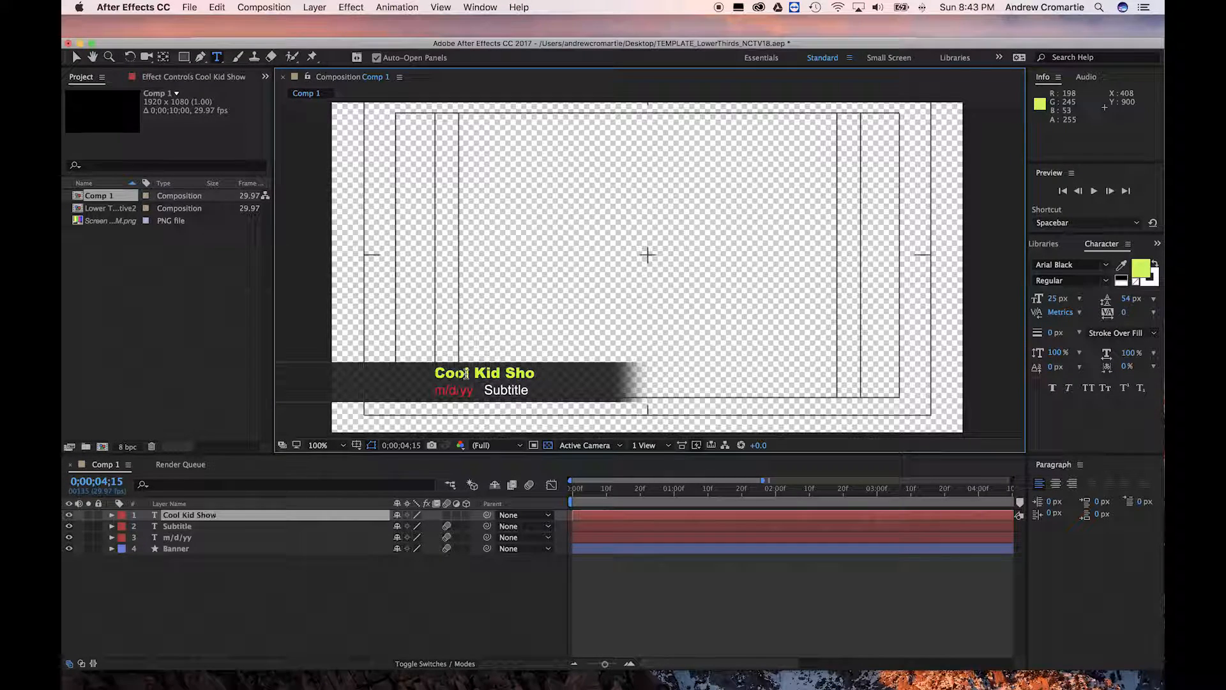
Replace the subtitle with 'with' followed by the host's full name, fixing a typo
left_click(183, 530)
double_click(515, 390)
type("wi")
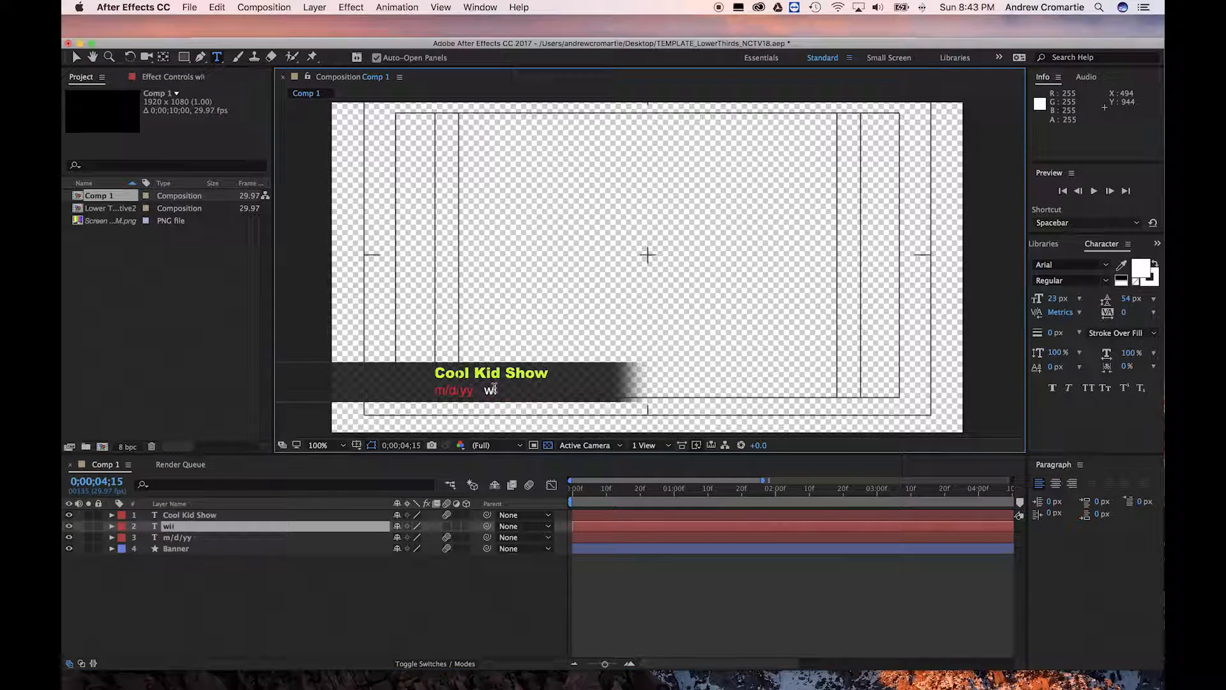
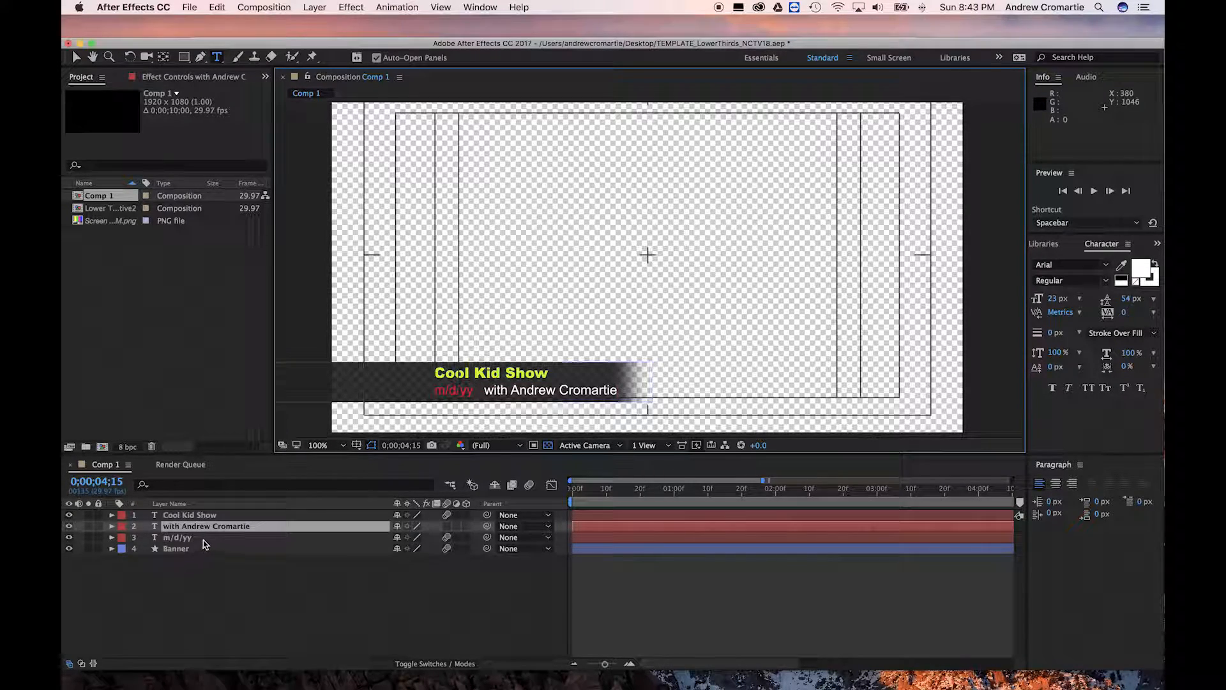
double_click(195, 538)
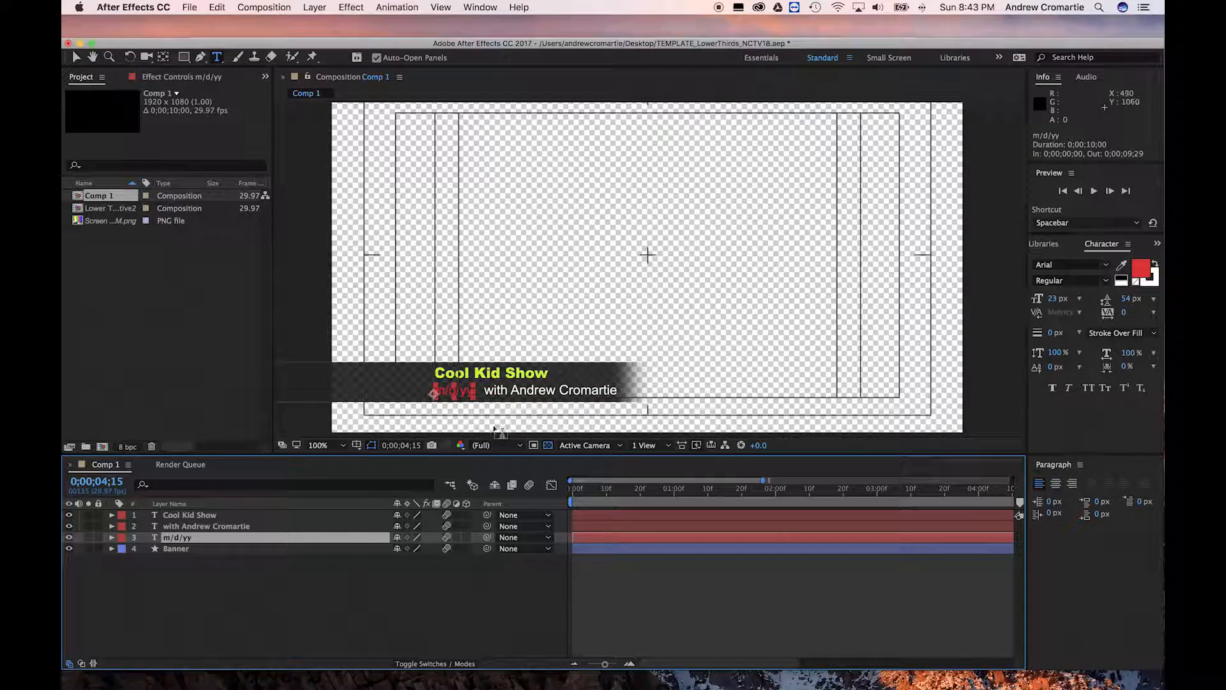
Change the m/d/yy date placeholder to 3/19/17
left_click(446, 390)
left_click_drag(445, 390, 437, 390)
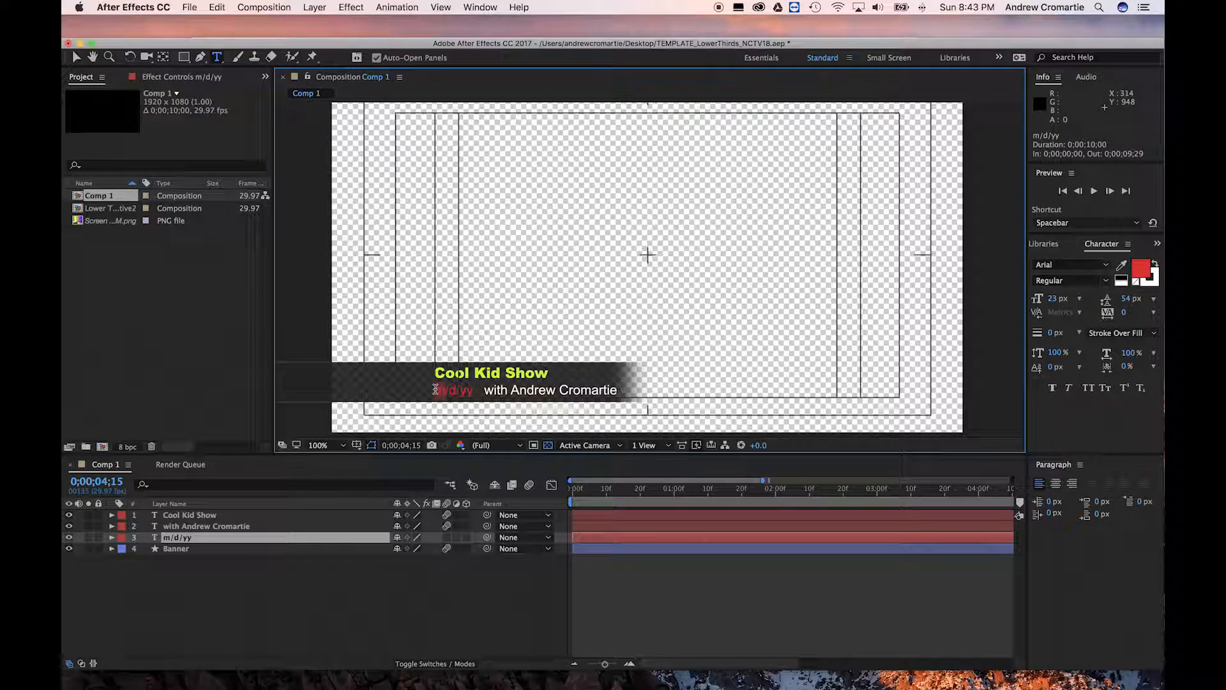
type("3")
left_click_drag(452, 390, 446, 389)
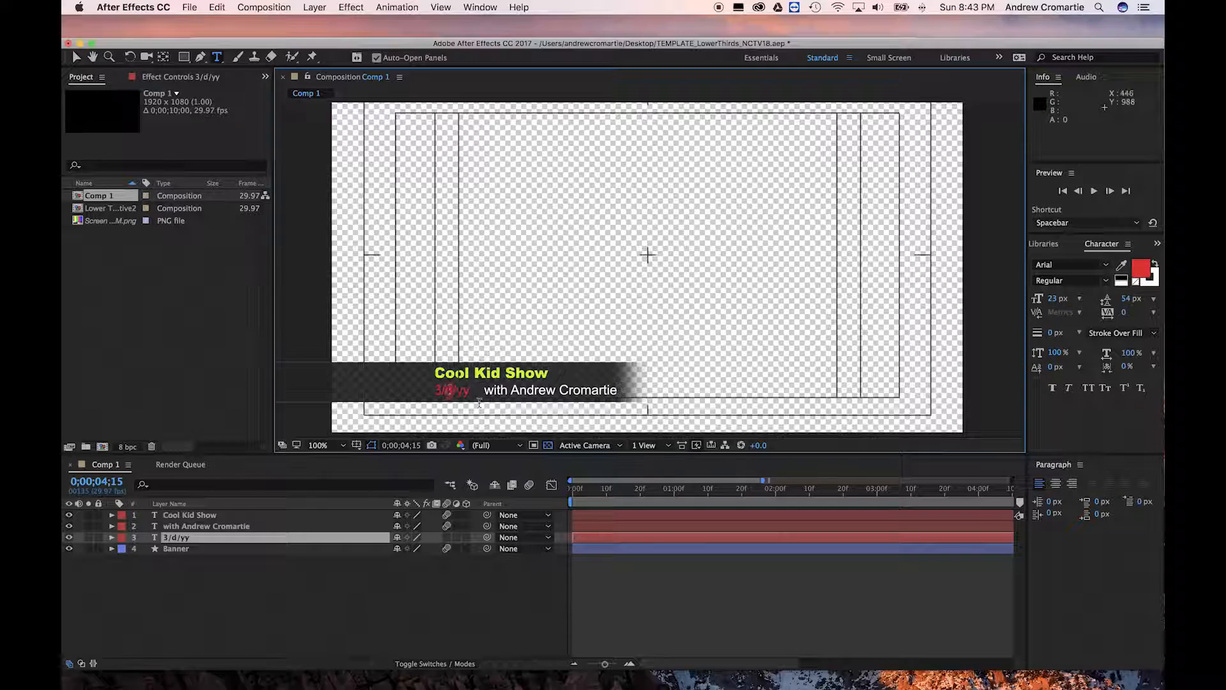
type("19")
left_click_drag(473, 390, 465, 390)
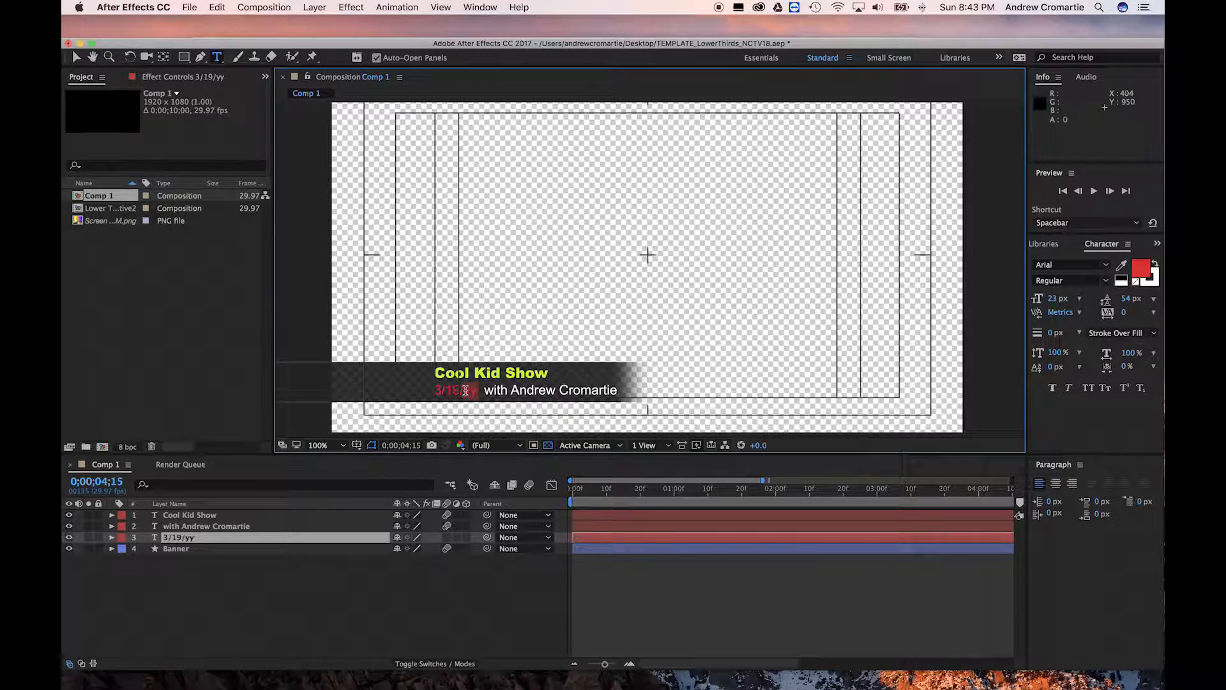
type("17")
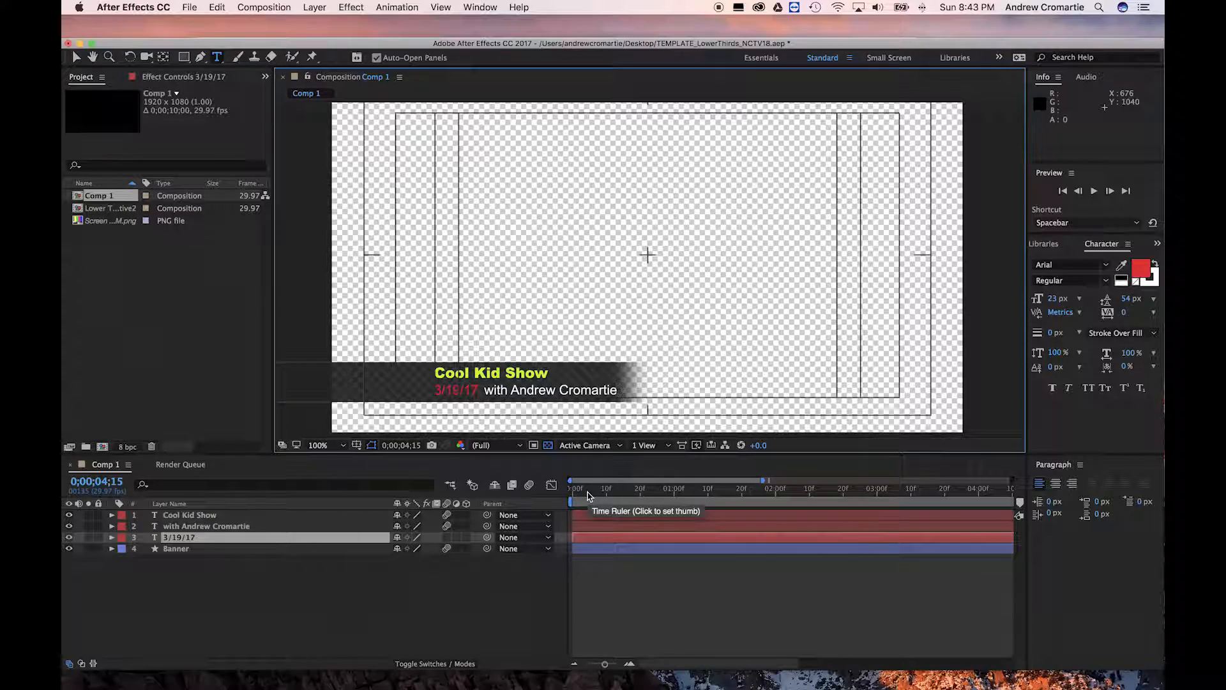
Preview the lower-third animation from the start of the composition
left_click(574, 489)
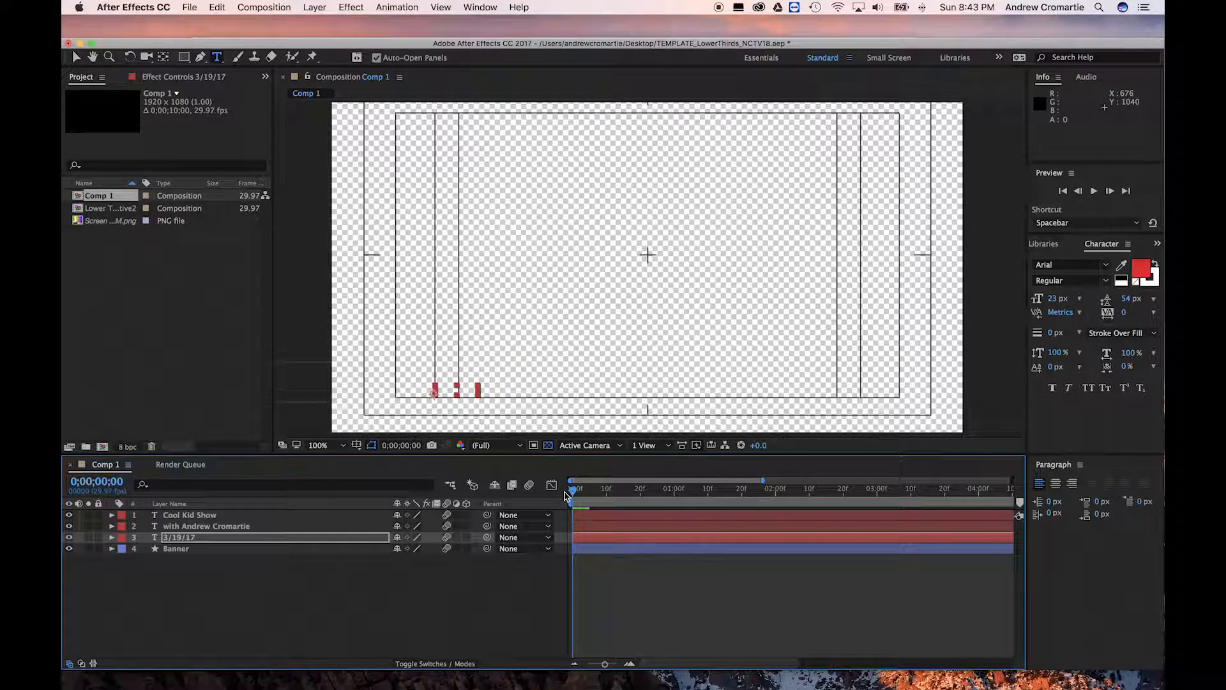
key("space")
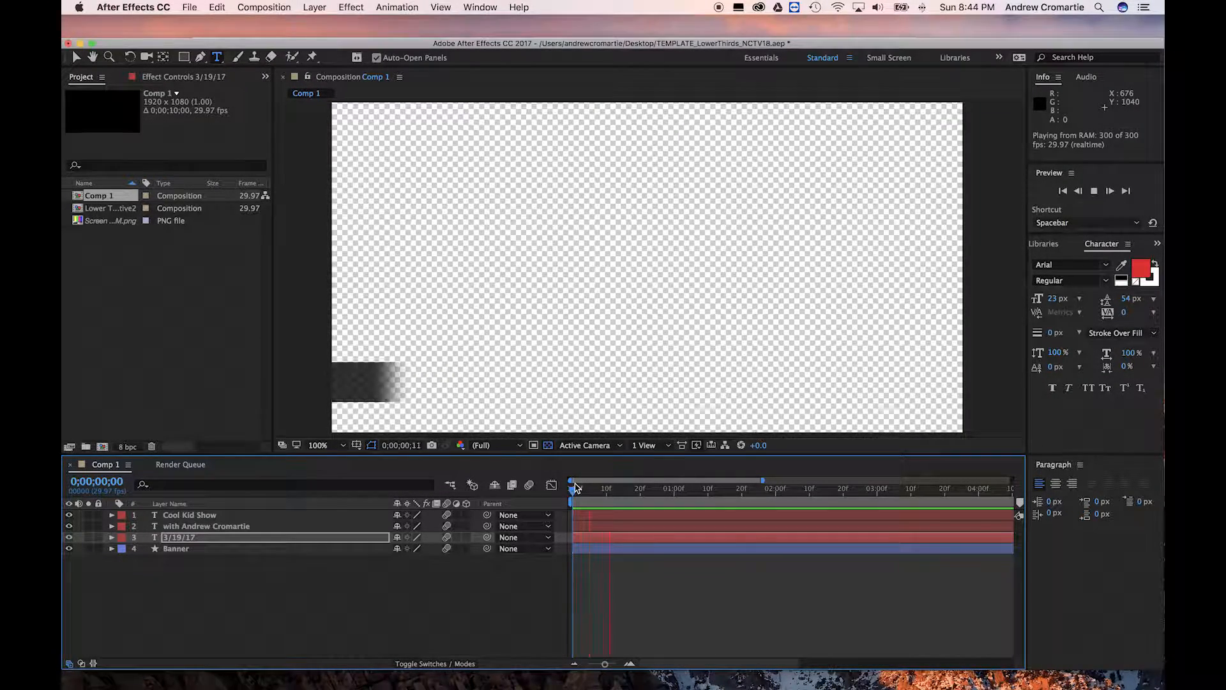
key("space")
key("apostrophe")
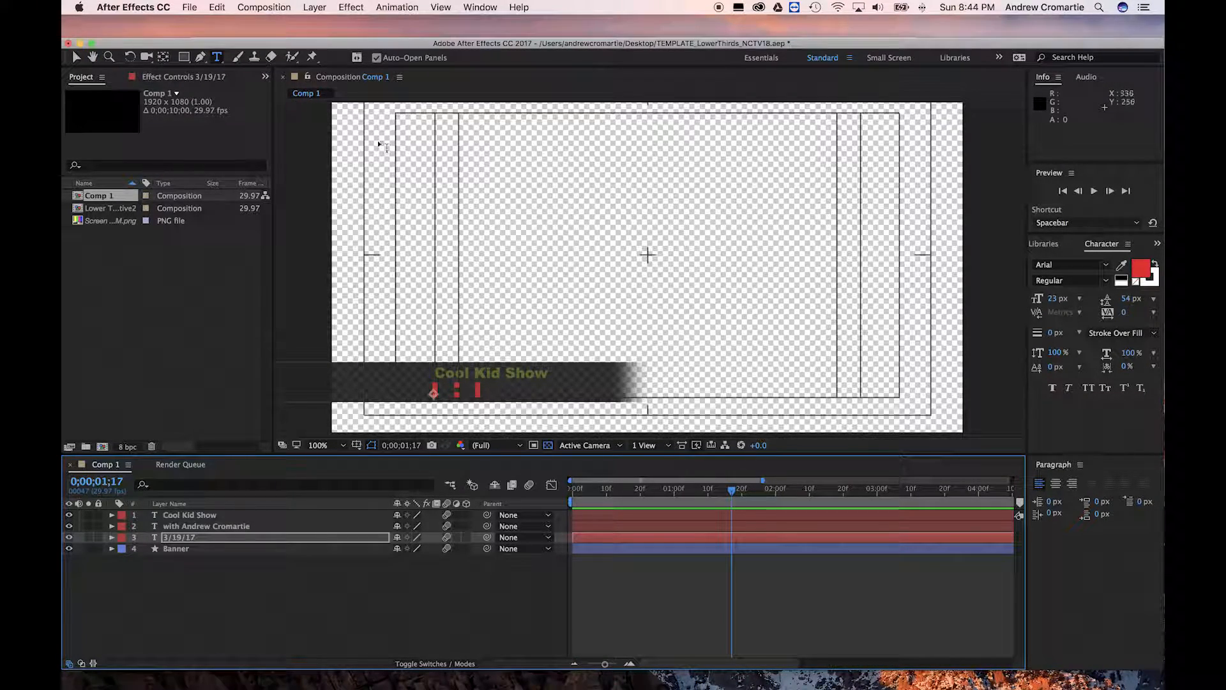
Add Comp 1 to the render queue and delete the older queue item
left_click(189, 7)
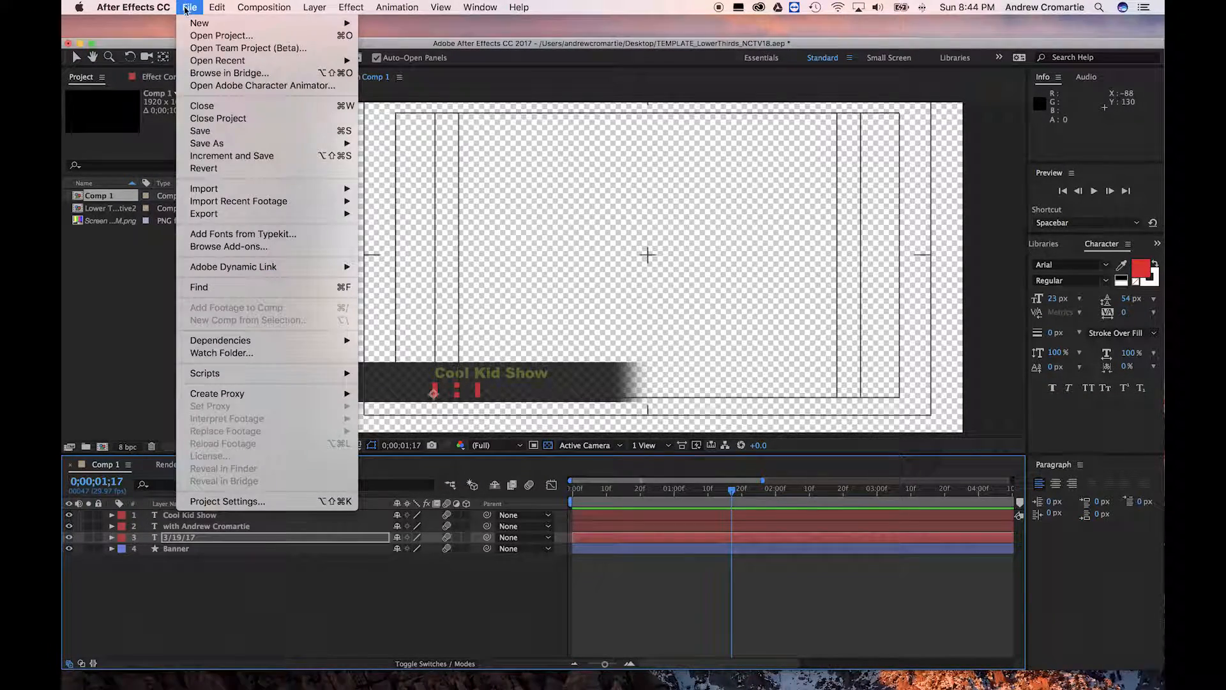
mouse_move(268, 214)
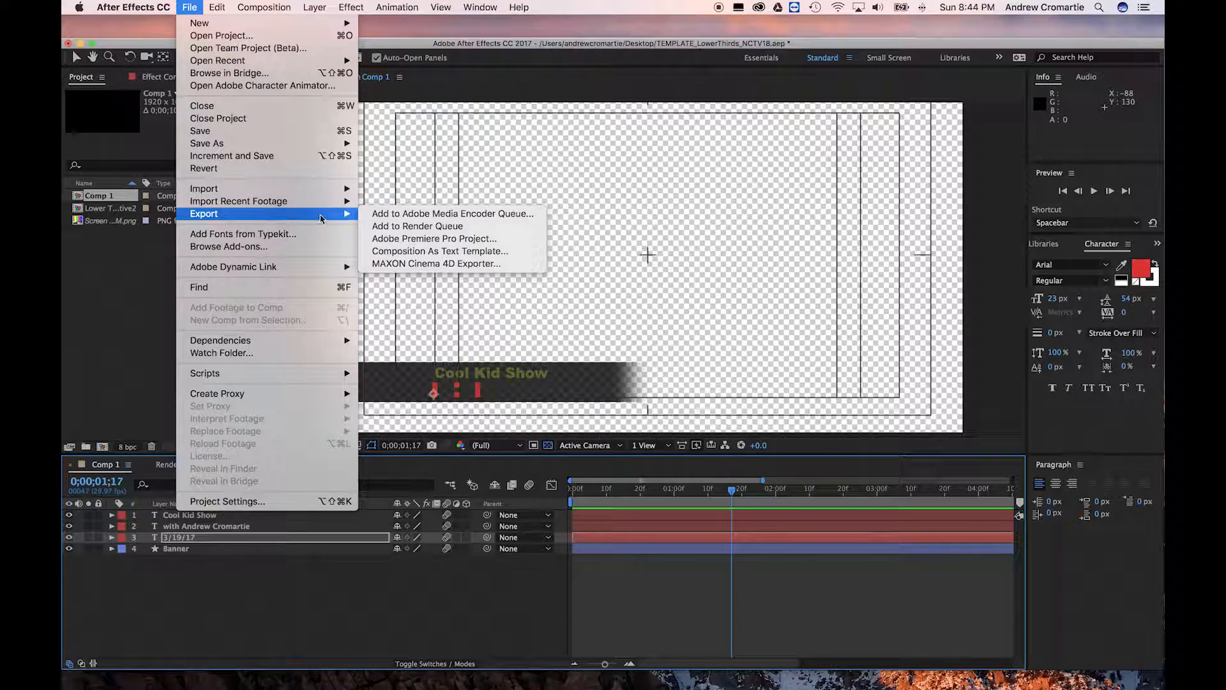
left_click(400, 226)
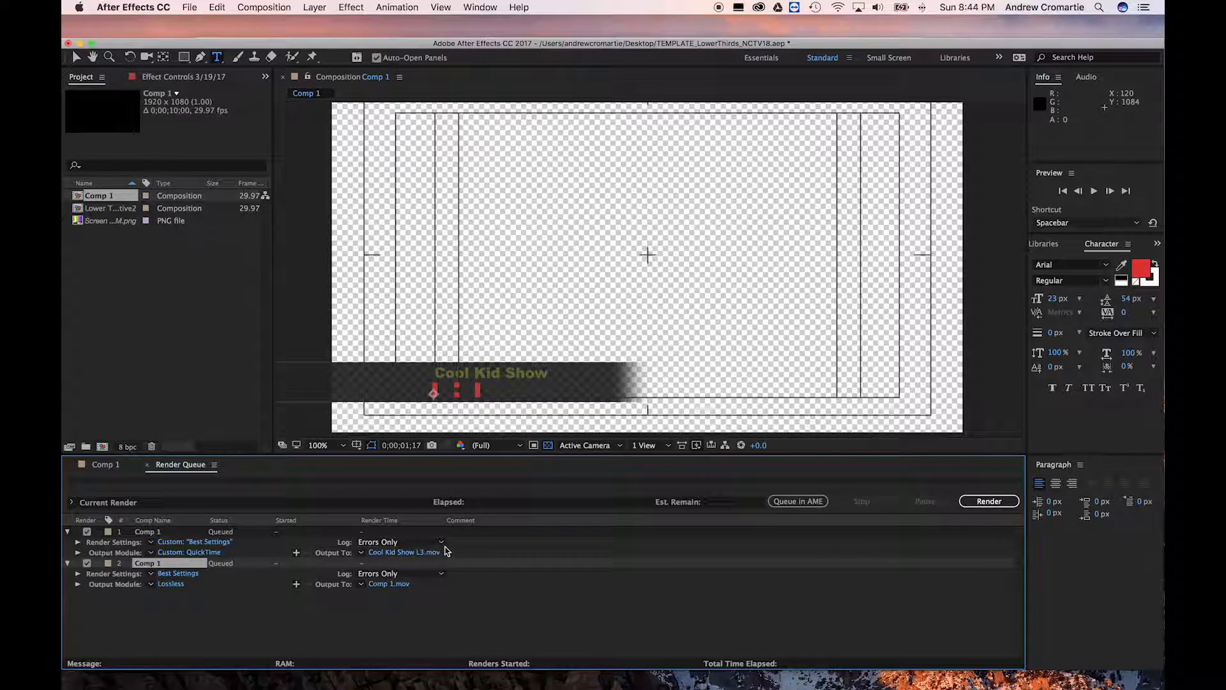
left_click(474, 542)
left_click(484, 531)
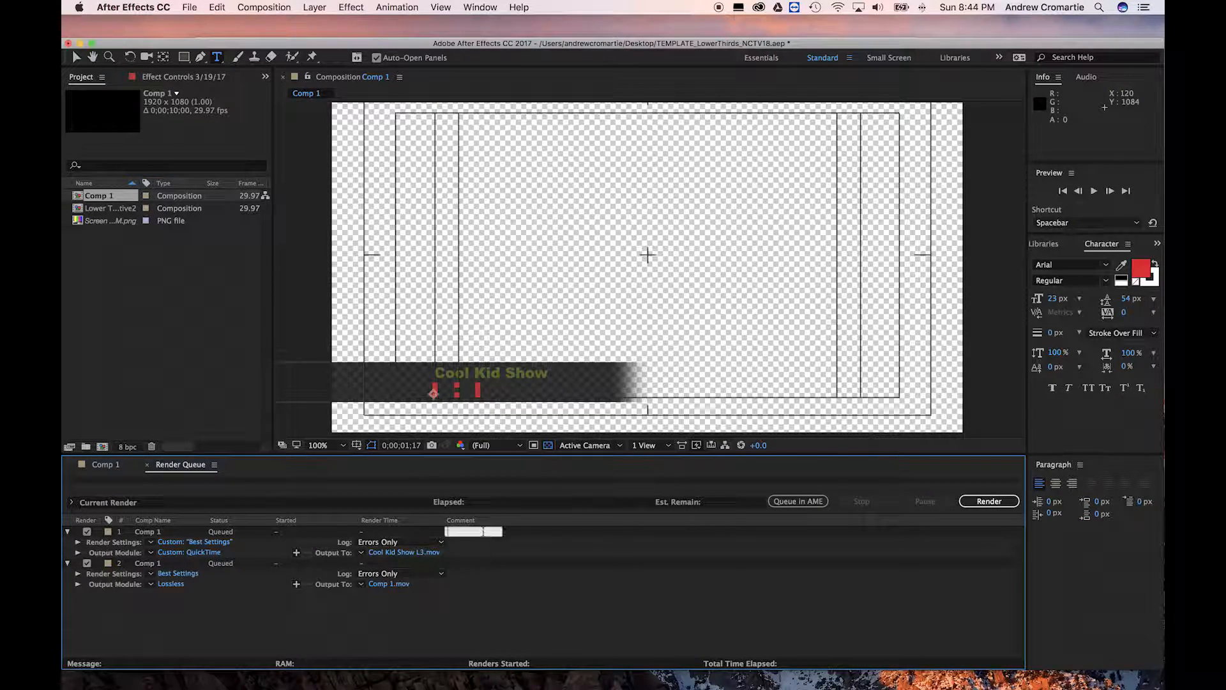
left_click(99, 533)
left_click(186, 534)
key("Delete")
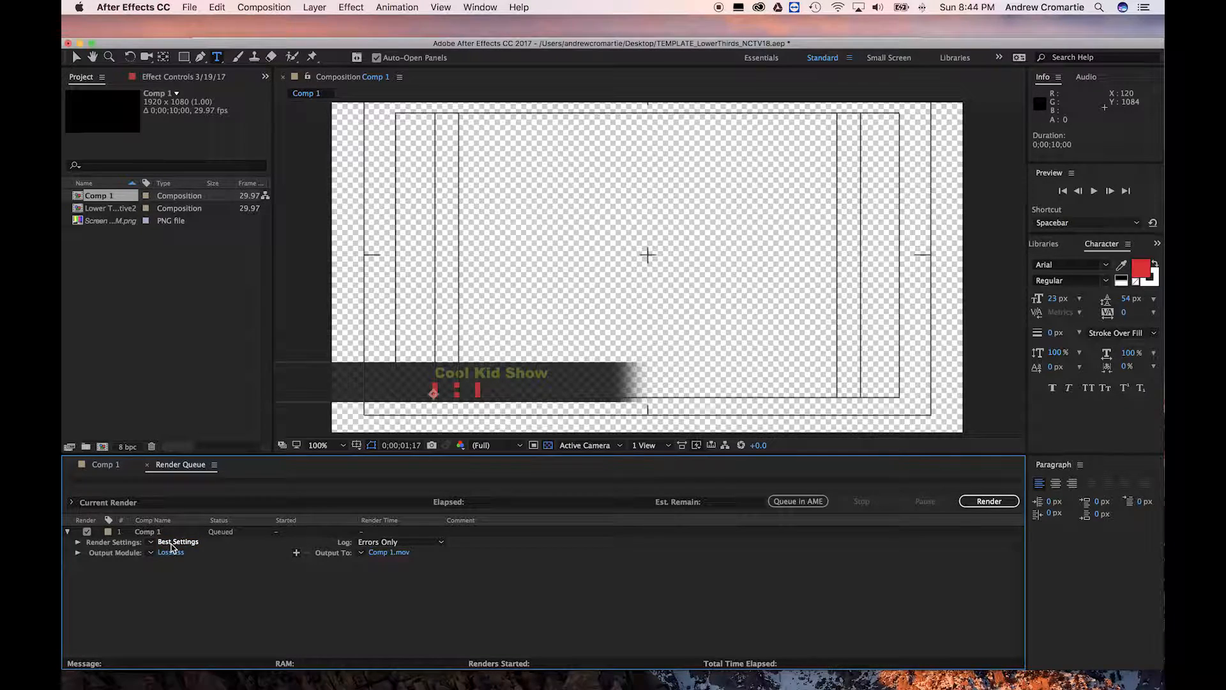
Confirm Best Settings as the render settings for Comp 1
left_click(174, 543)
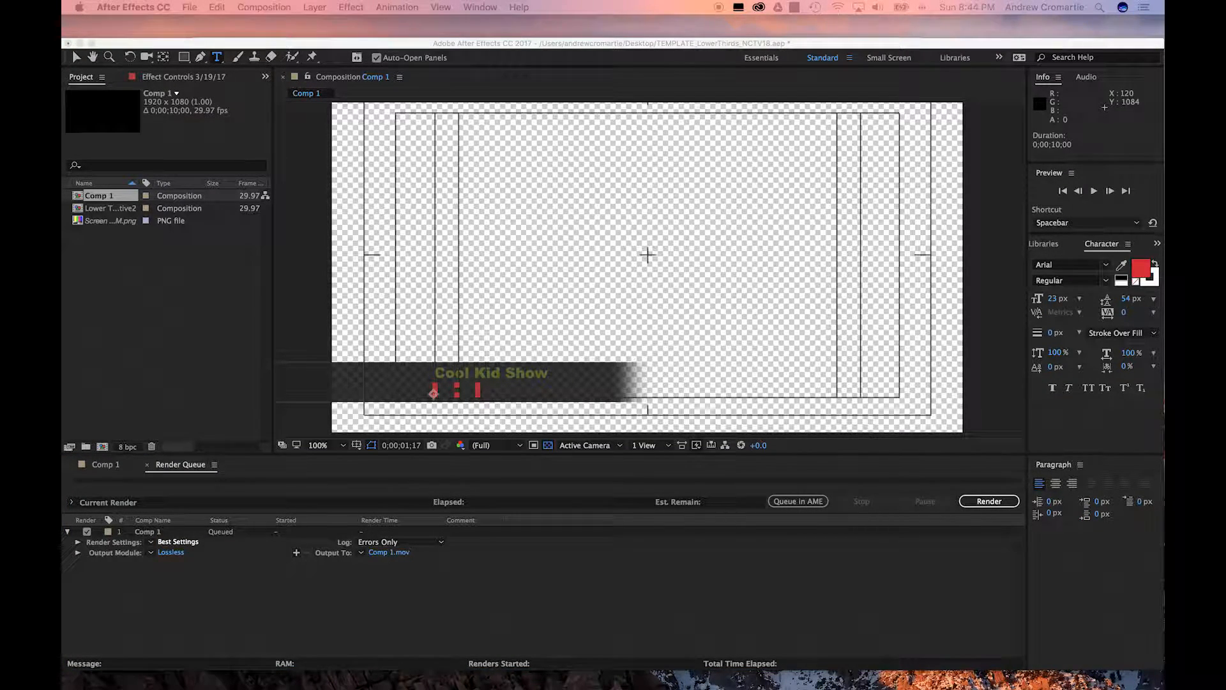
left_click_drag(63, 329, 699, 188)
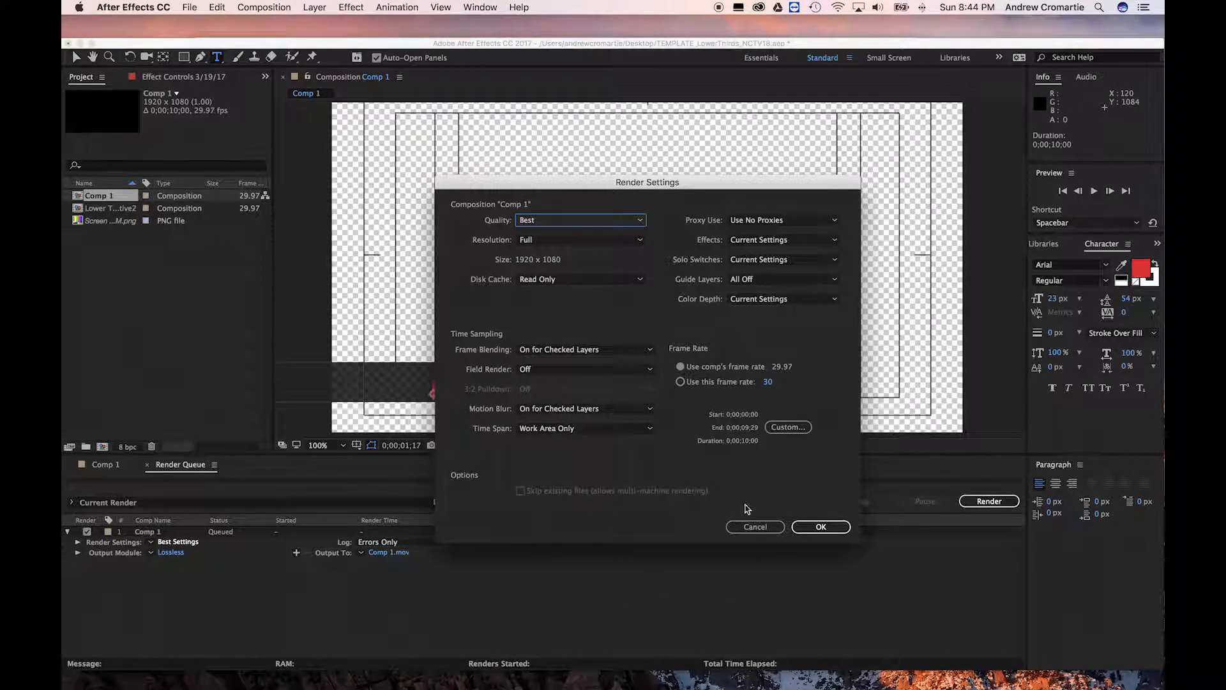
left_click(821, 527)
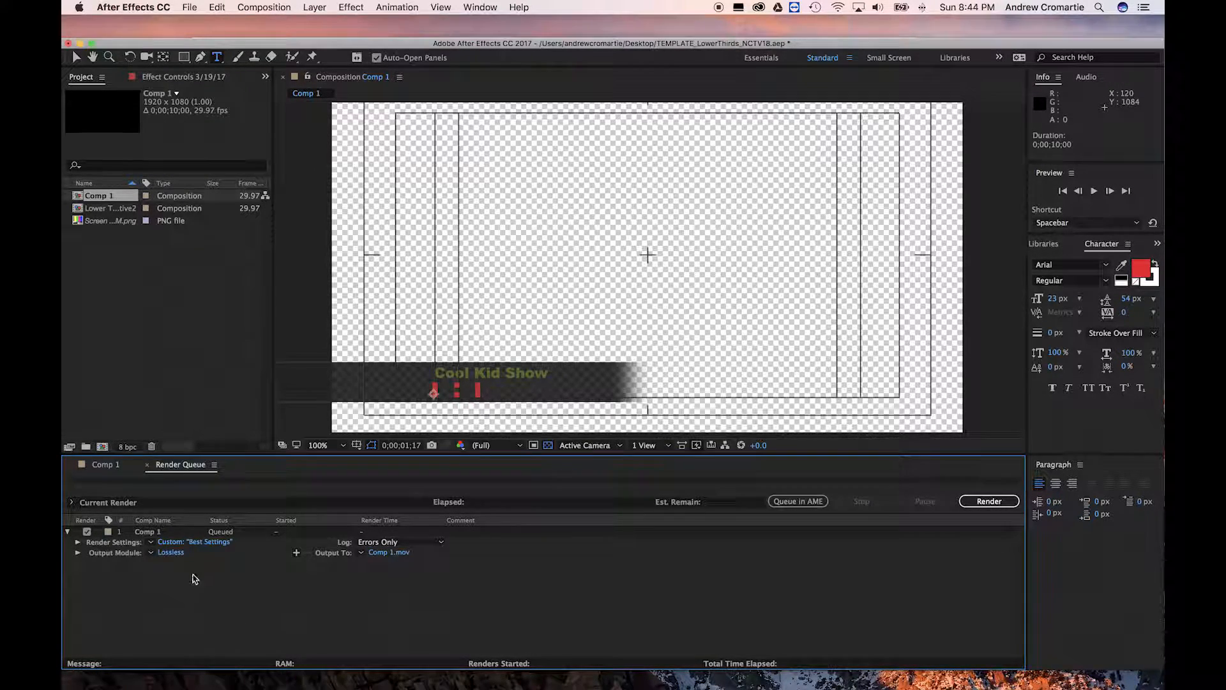
Set the output module channels to RGB + Alpha so the render keeps transparency
left_click(178, 554)
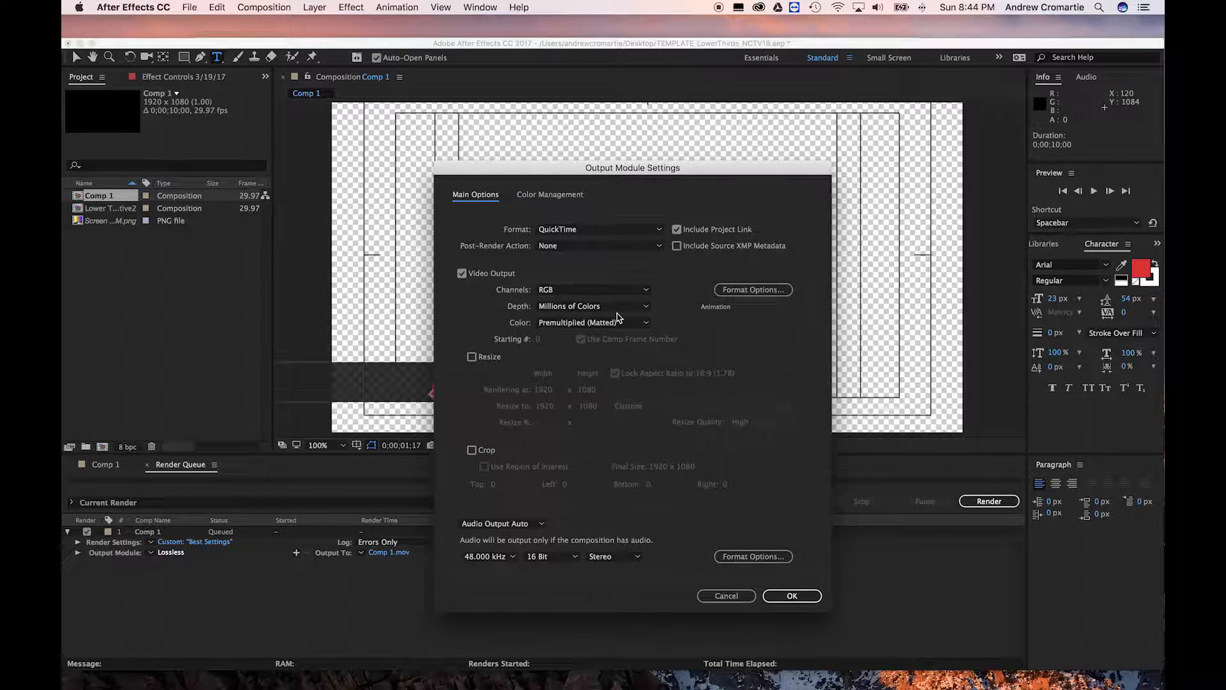
left_click(589, 295)
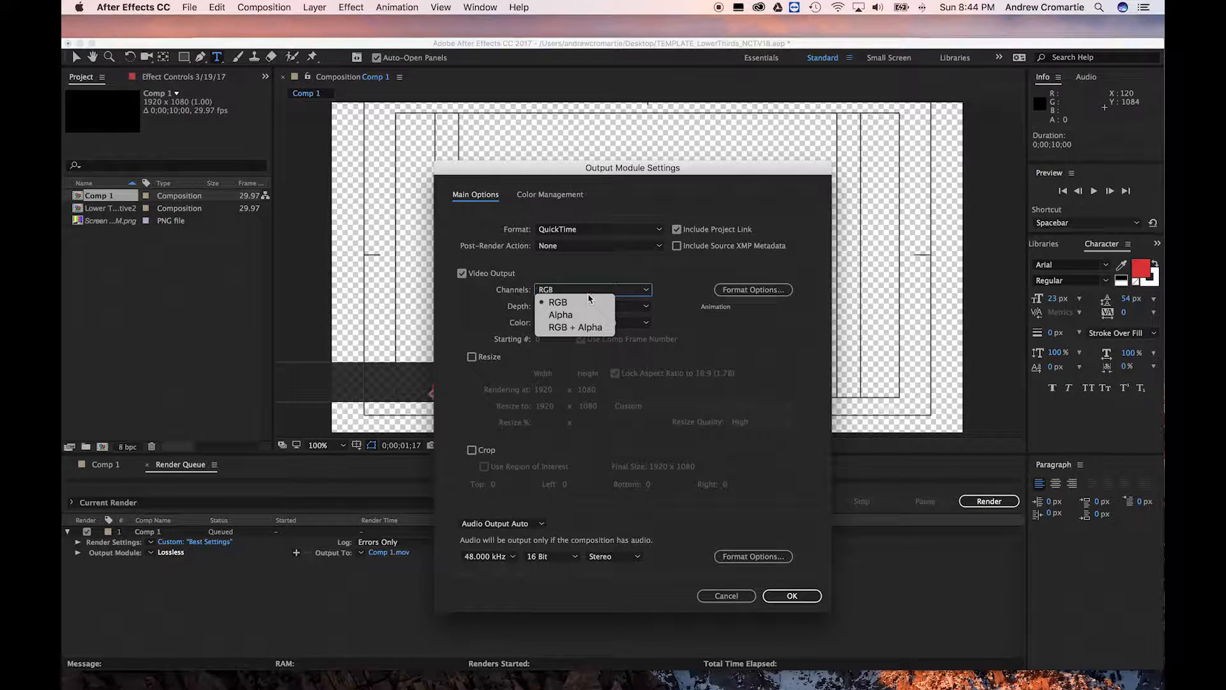
left_click(572, 328)
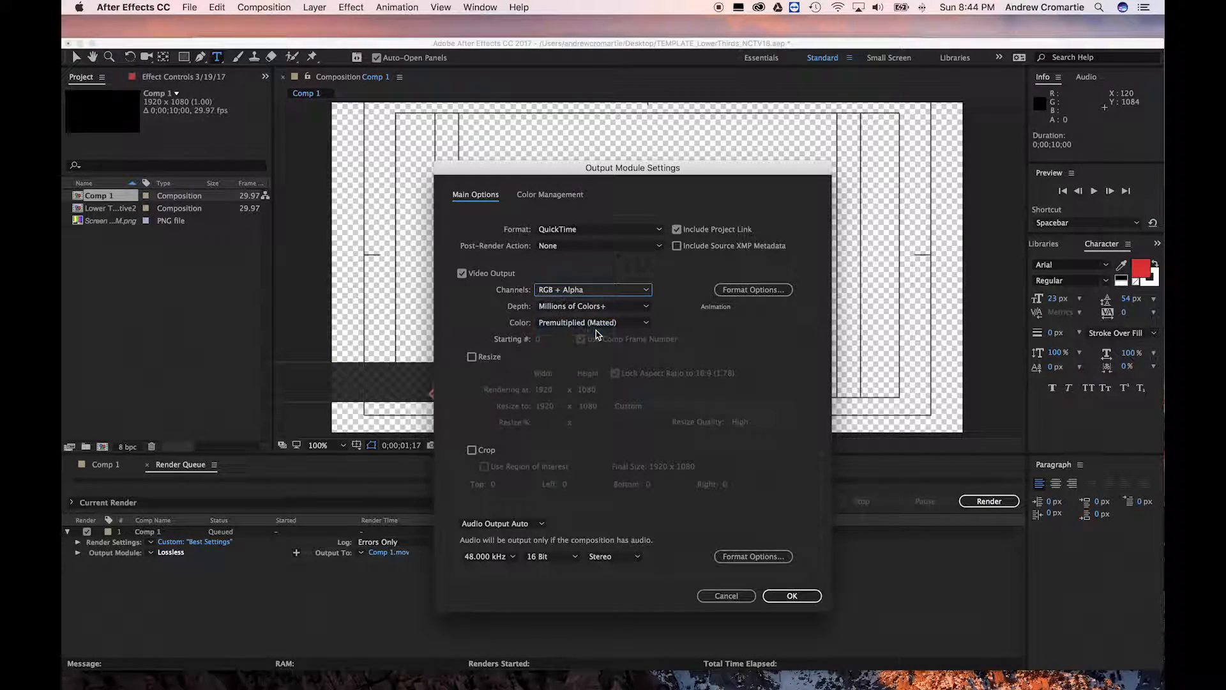
left_click(796, 597)
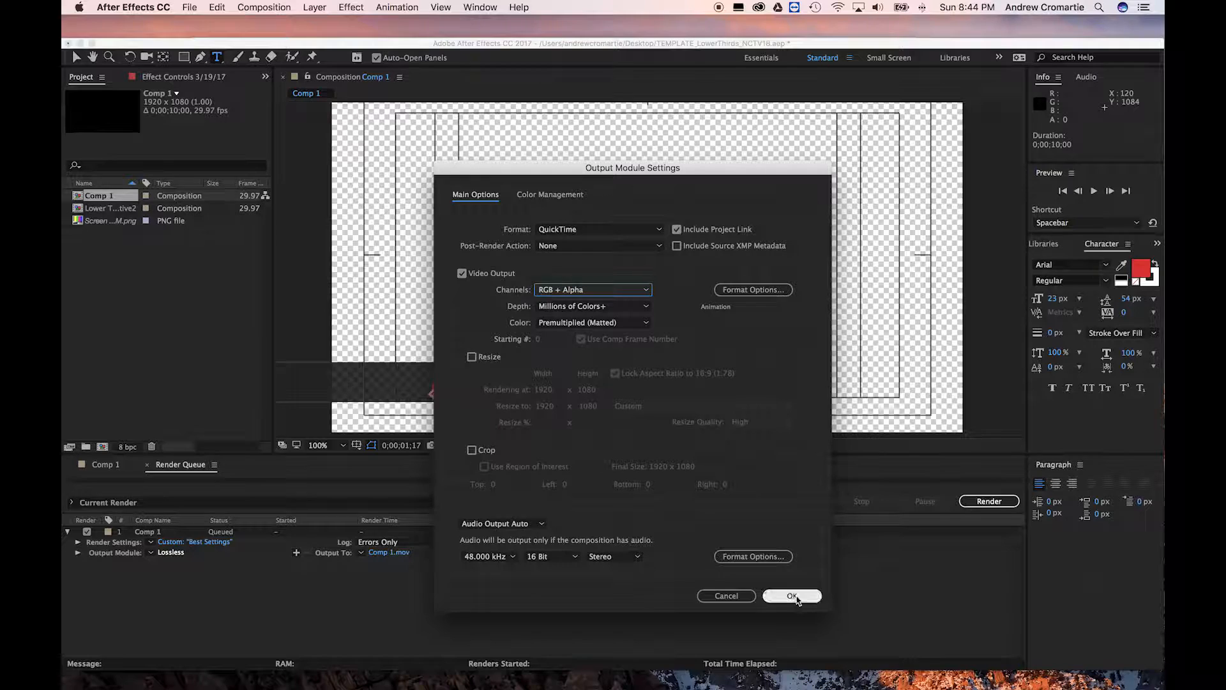
left_click(396, 553)
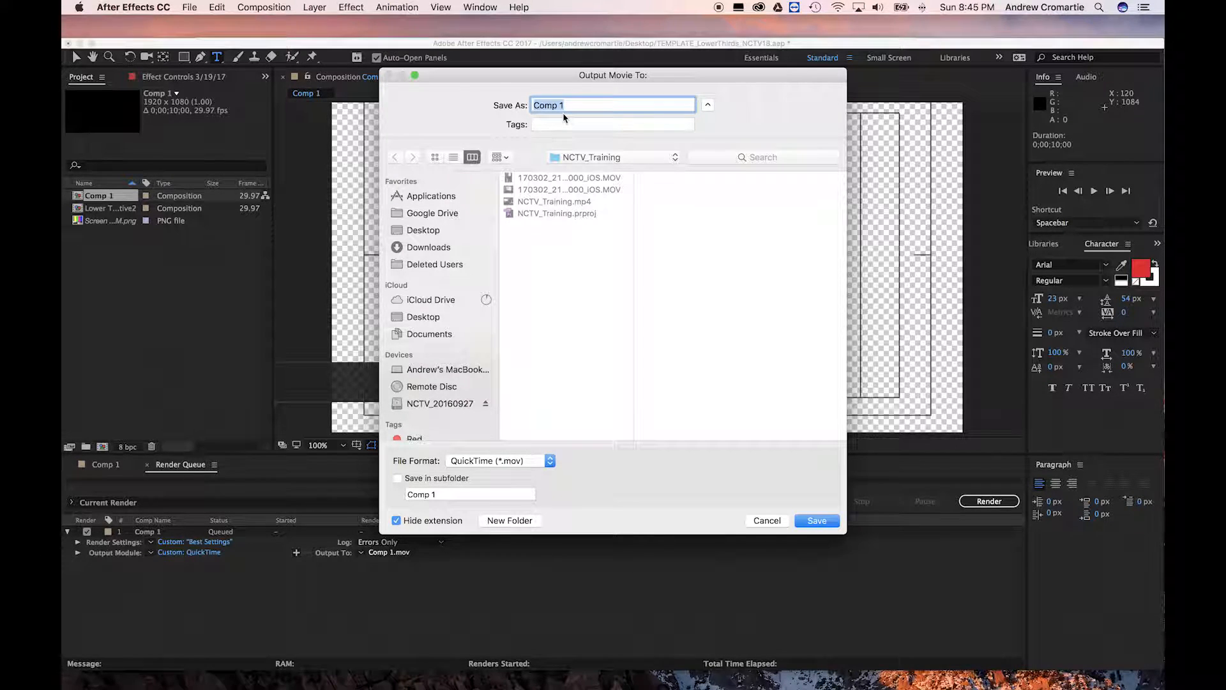
Save the output as 170319_CKS_L3 on the Desktop and render the comp
type("170319_CKS")
left_click(423, 230)
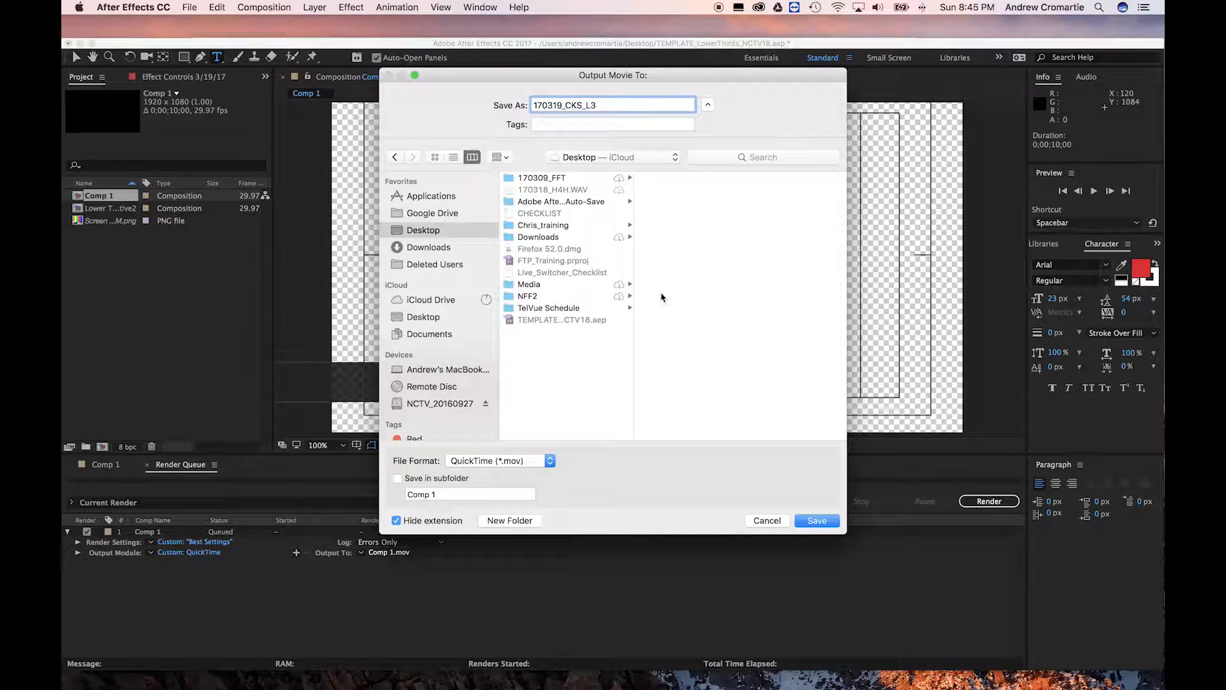
left_click(817, 520)
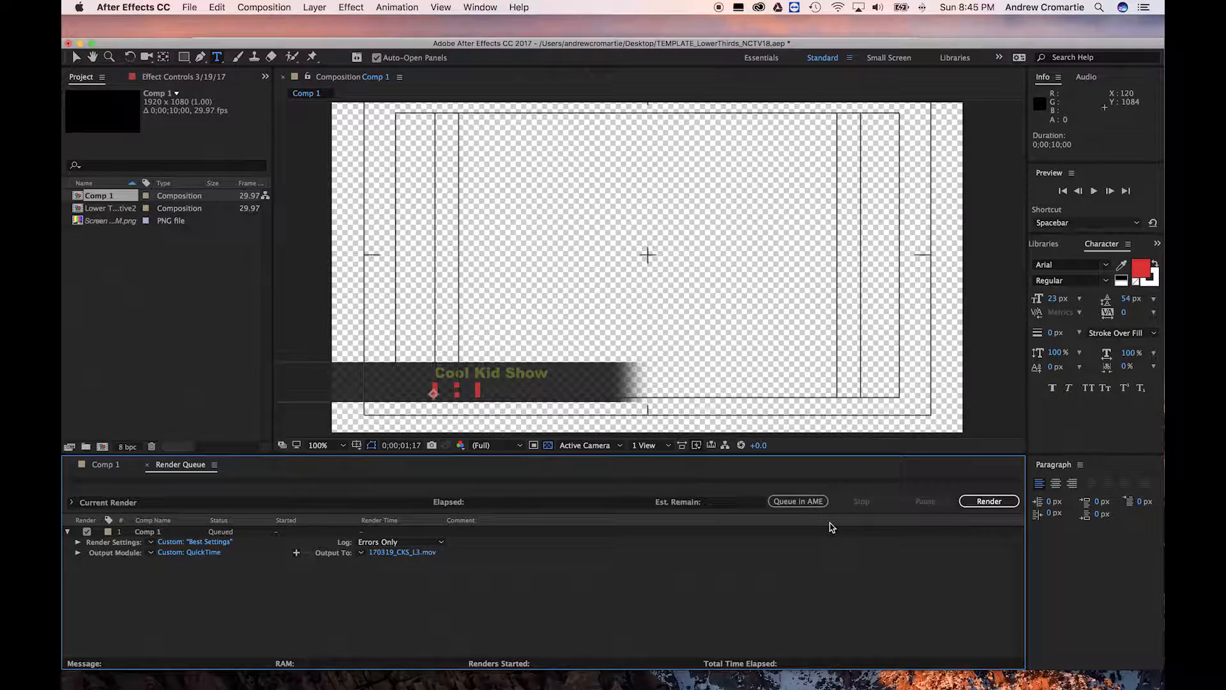
left_click(981, 503)
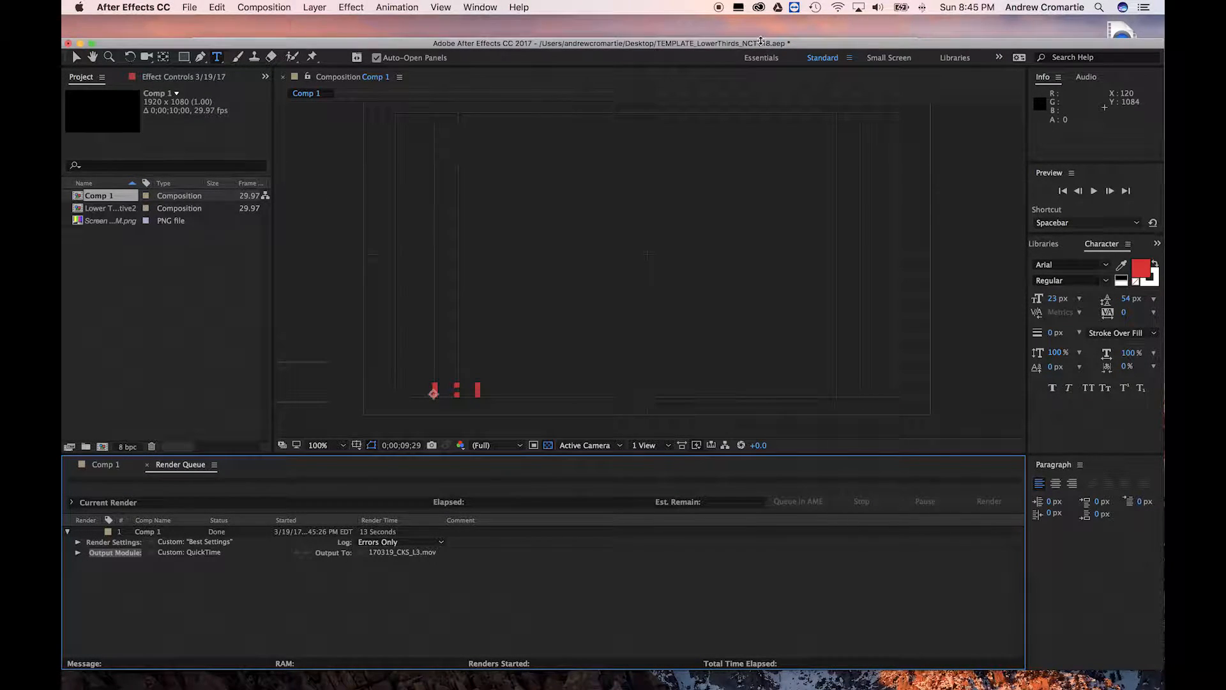
Minimize After Effects and open FTP_Training.prproj from the desktop in Premiere Pro
left_click(80, 43)
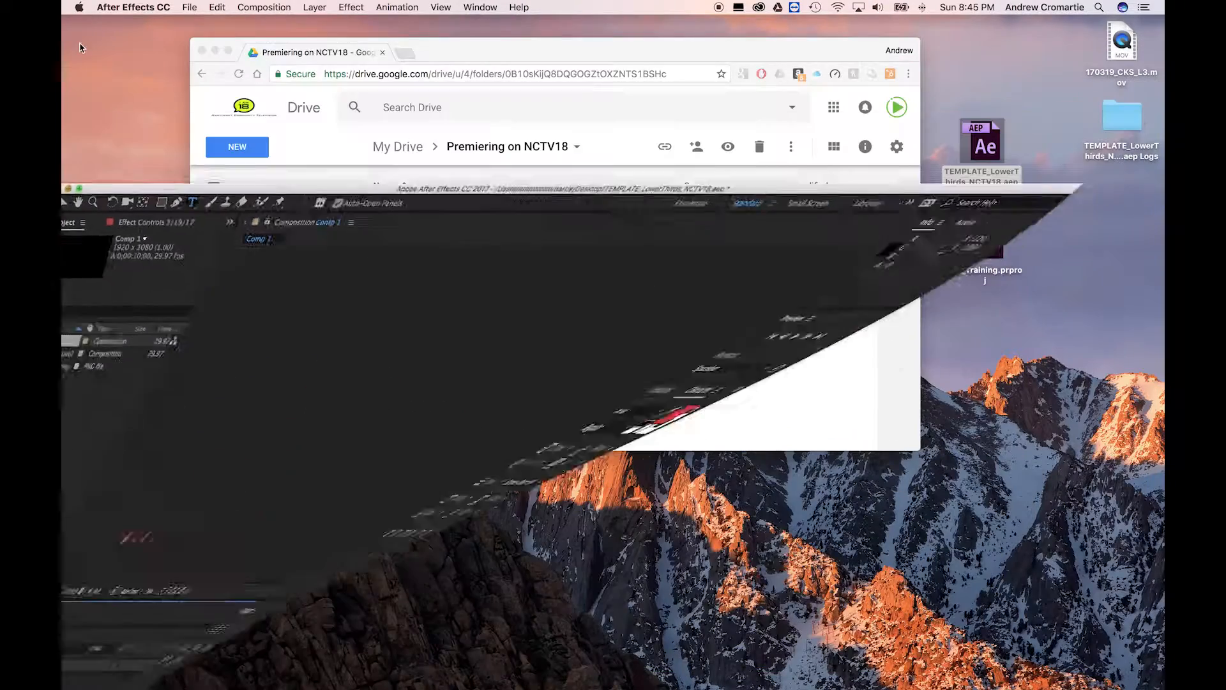
left_click(999, 253)
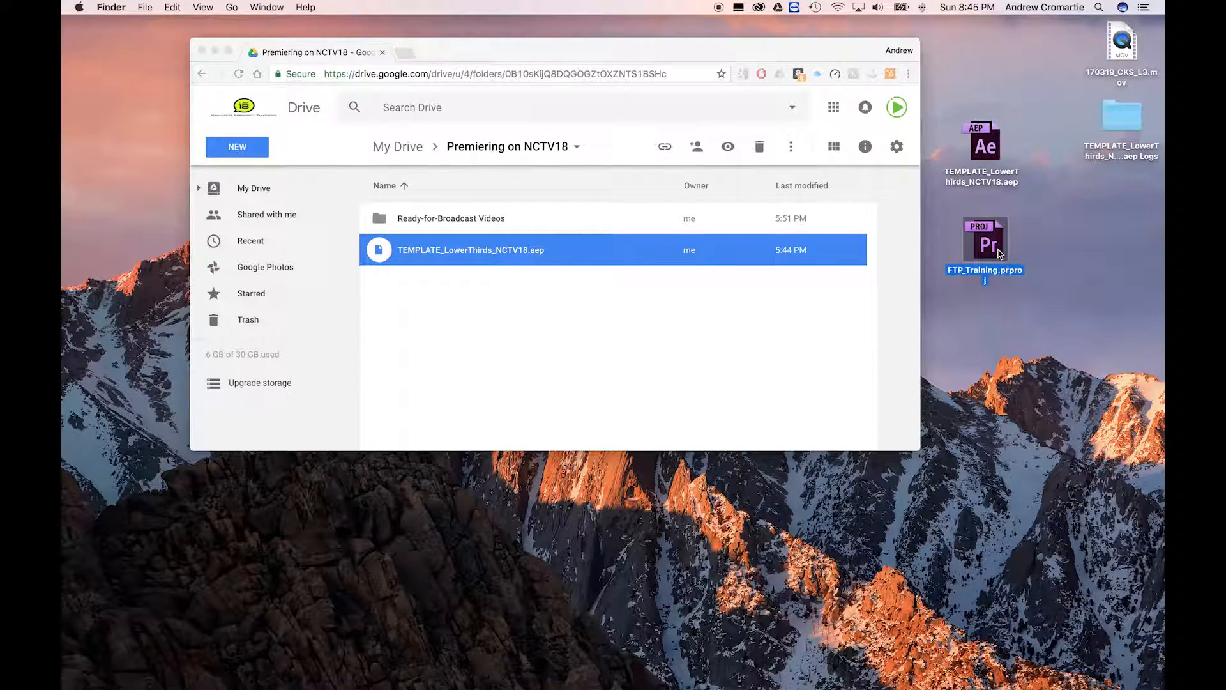
double_click(998, 254)
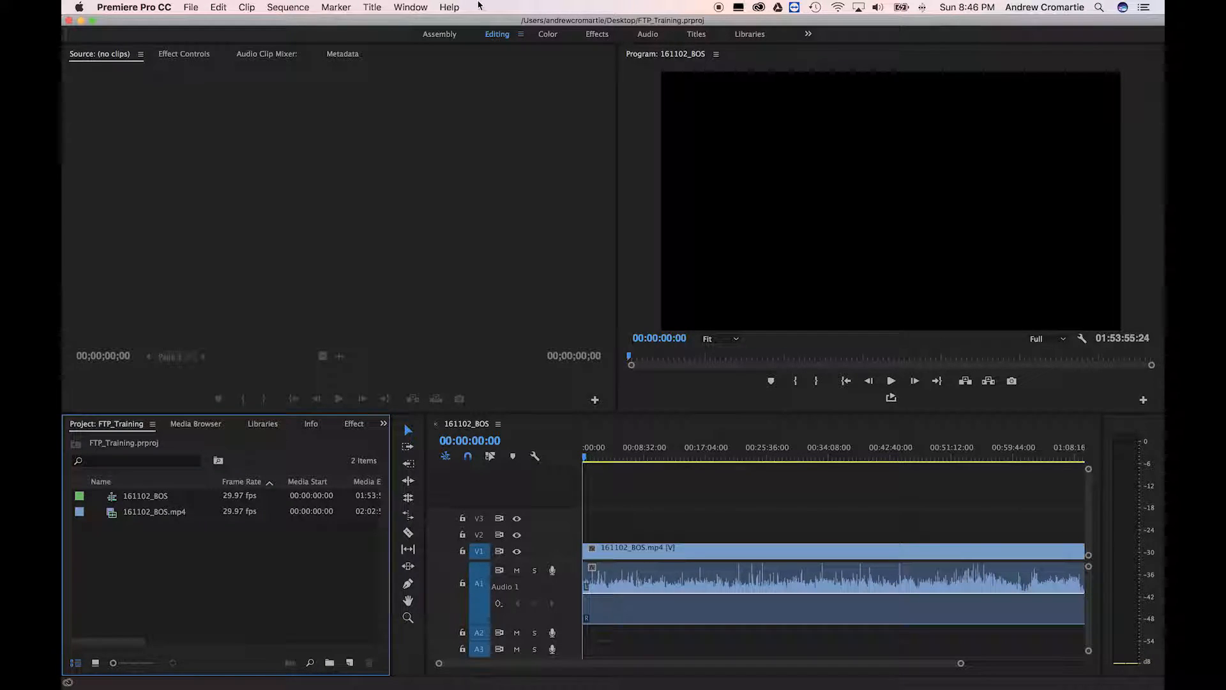
Import 170319_CKS_L3.mov from the desktop into the Project panel
left_click_drag(481, 23, 503, 75)
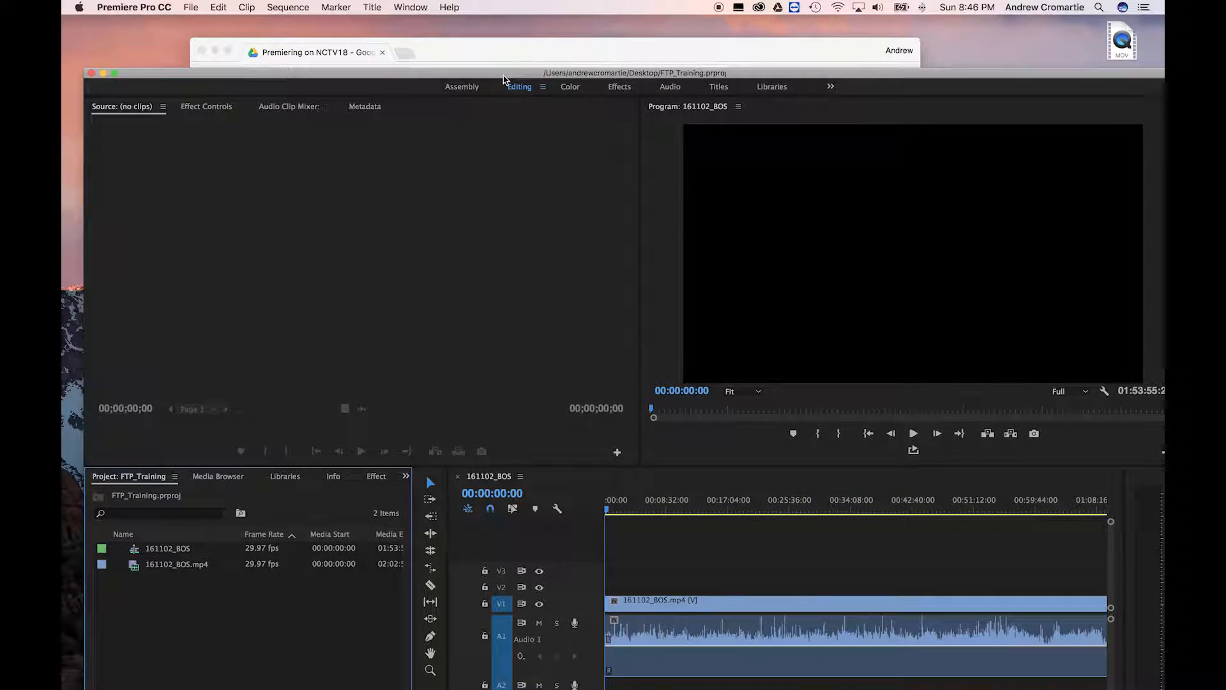
left_click_drag(1122, 39, 323, 607)
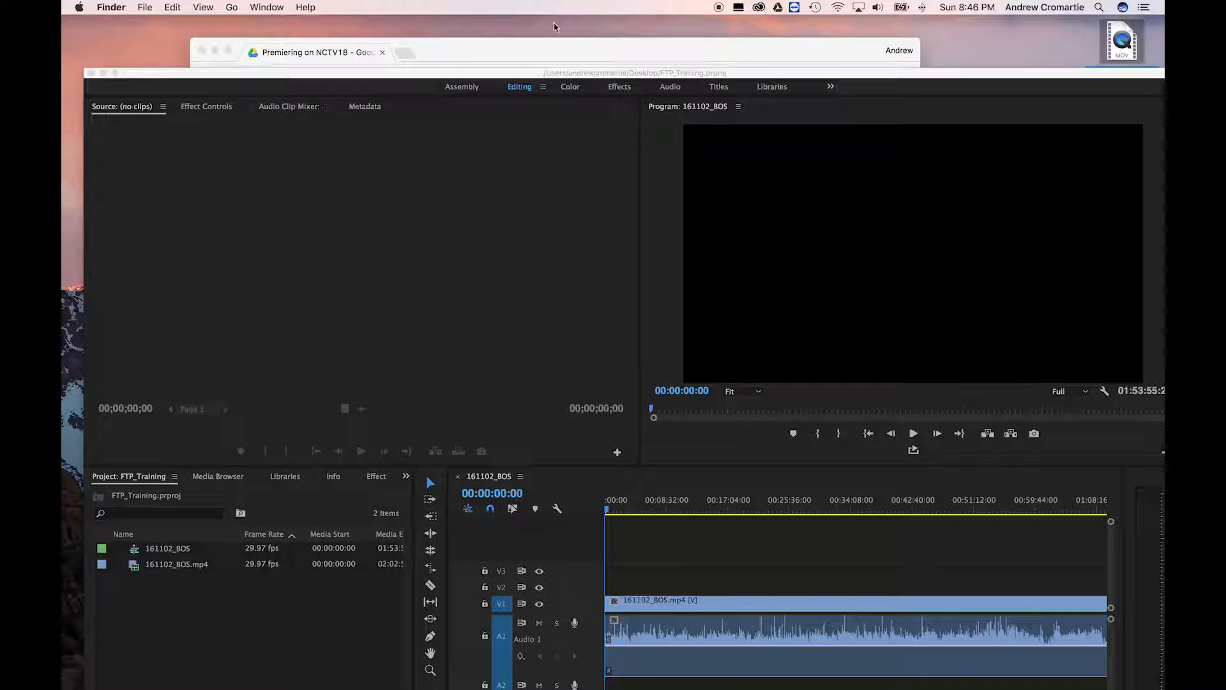
left_click_drag(562, 78, 541, 26)
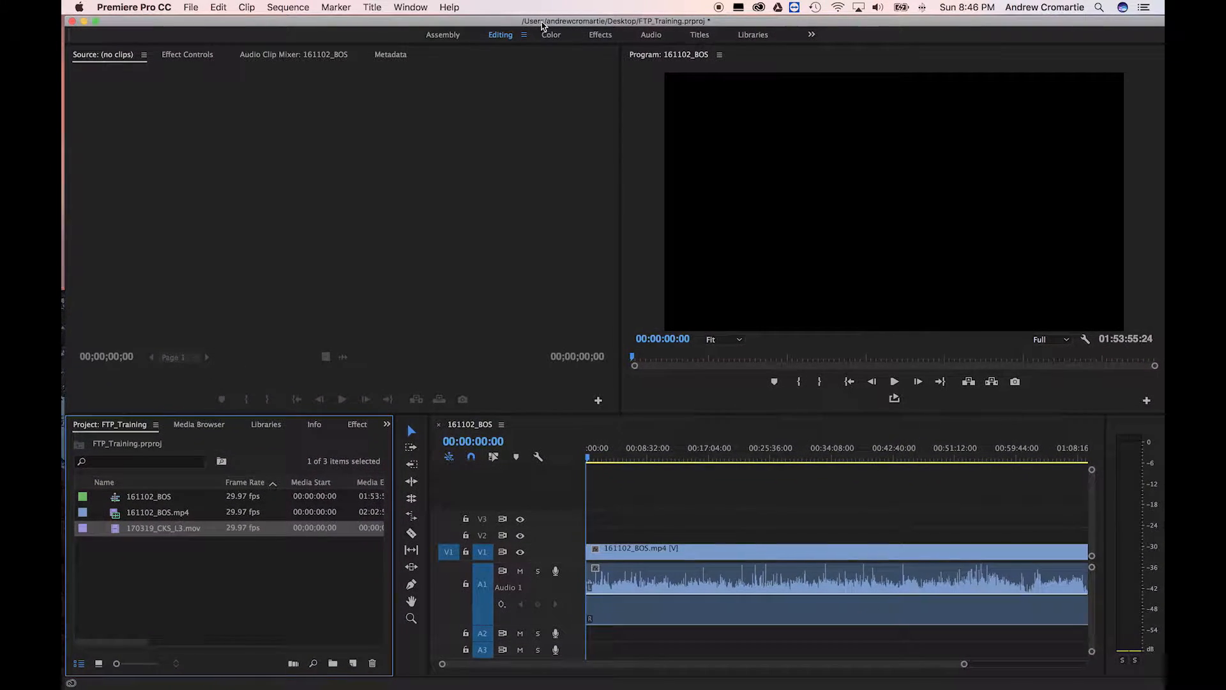
Zoom the timeline in near the start and place the lower third on V2 there
mouse_move(586, 460)
left_mouse_down()
mouse_move(622, 460)
mouse_move(588, 461)
left_mouse_up()
key("equal")
key("equal")
key("equal")
key("equal")
key("equal")
key("equal")
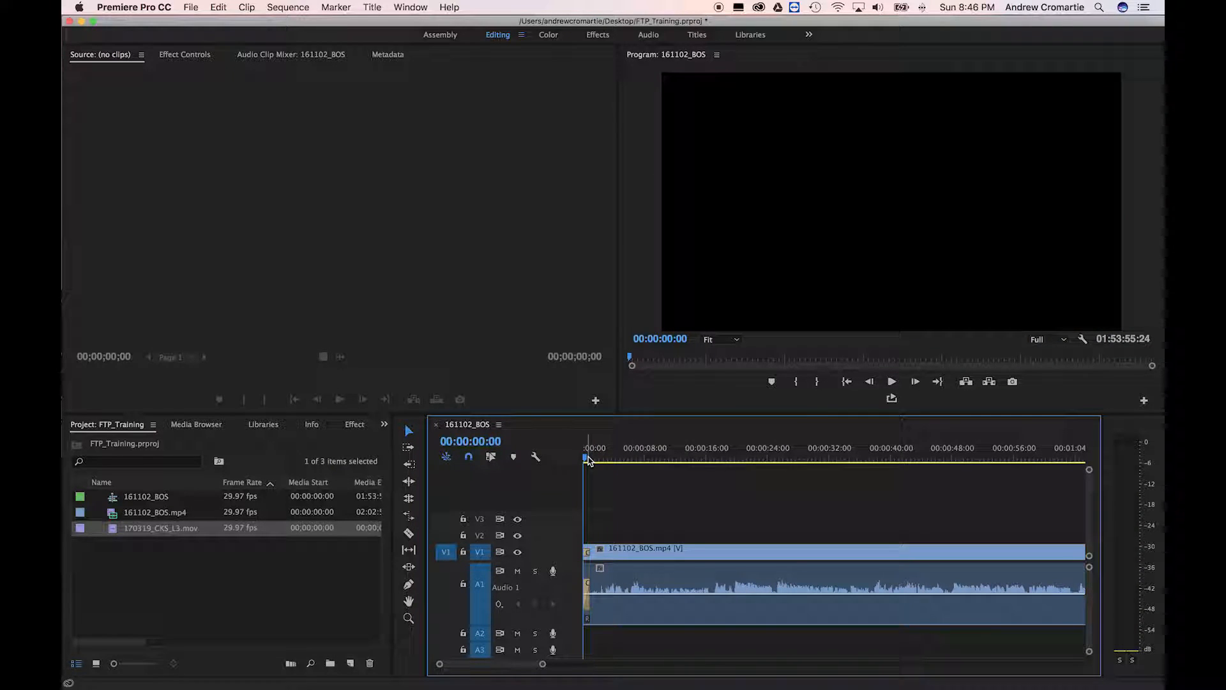
key("equal")
left_click_drag(121, 533, 598, 539)
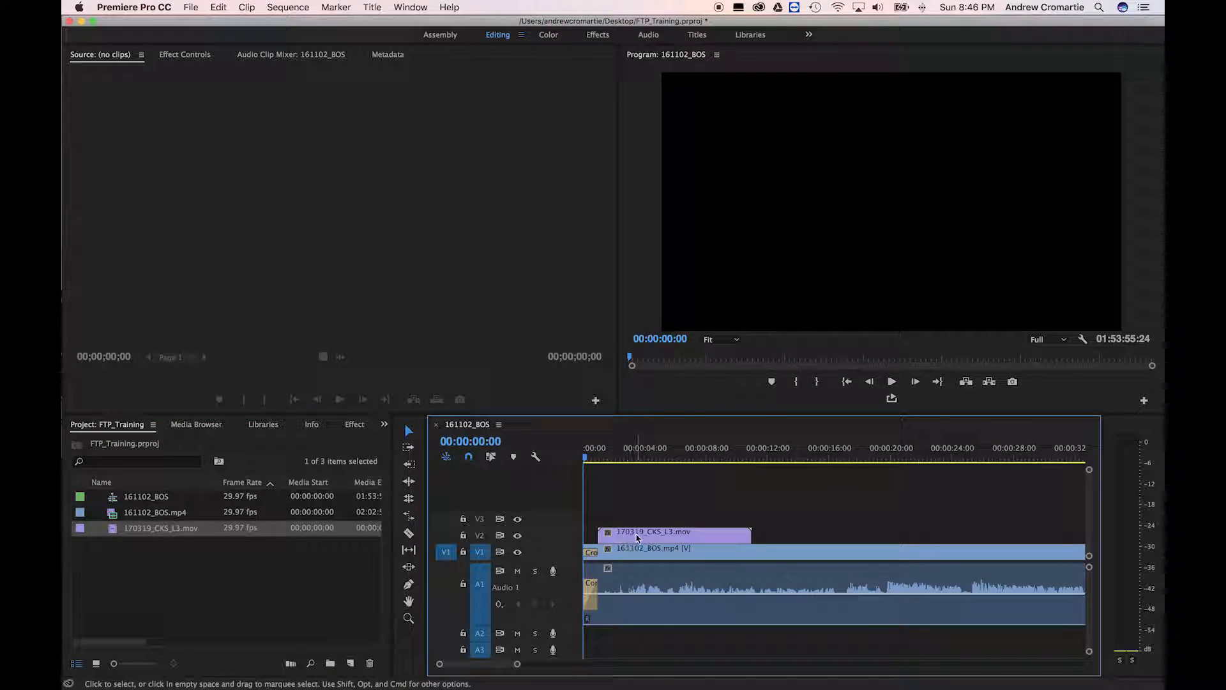
Play the sequence to check the Cool Kid Show lower third over the meeting footage
key("space")
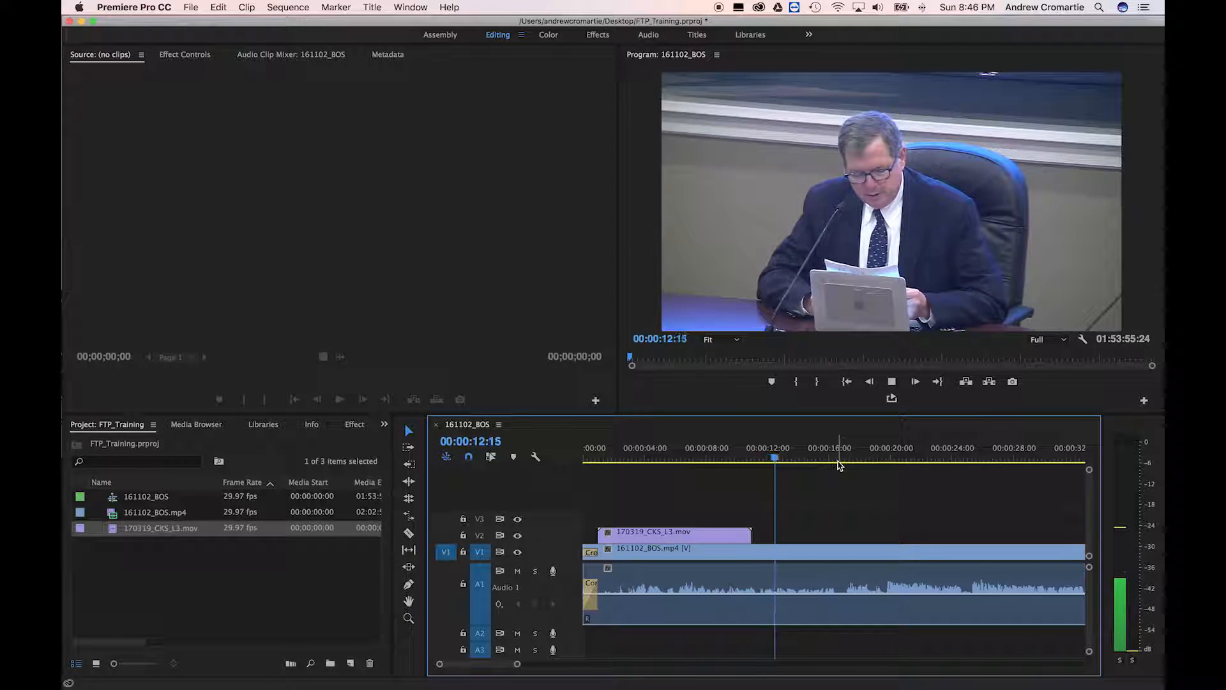
key("space")
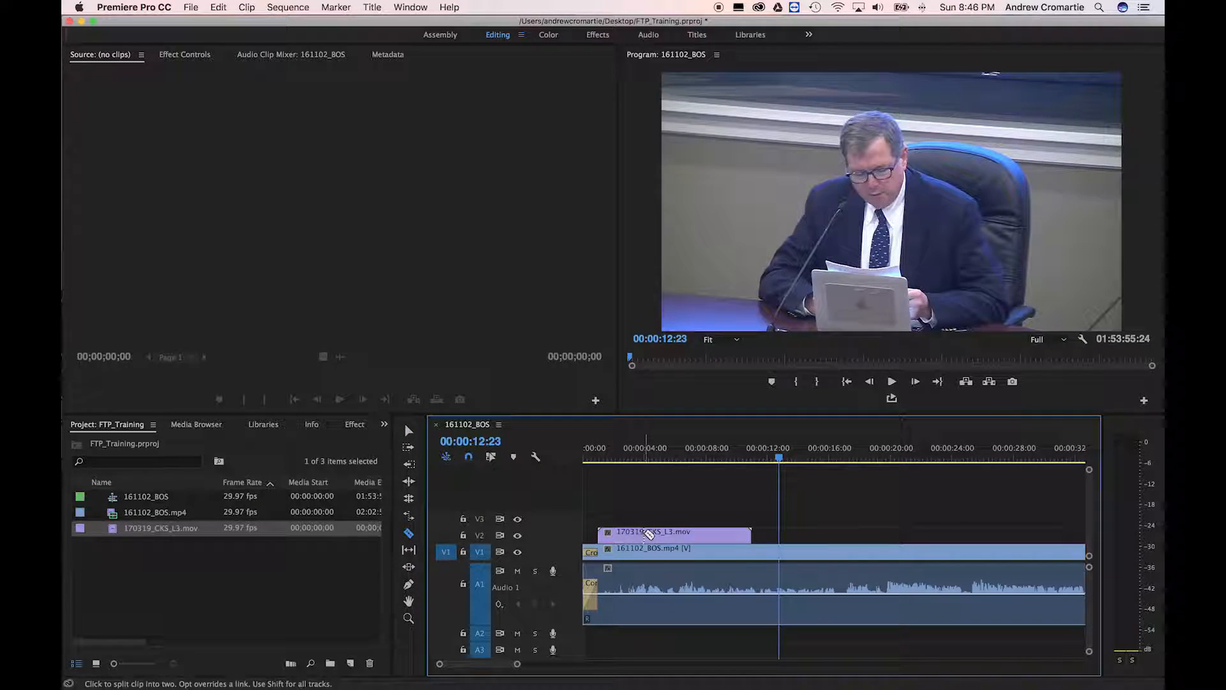
Cut the V2 lower third twice and delete its tail so it ends near 00:00:07:23
left_click(644, 534)
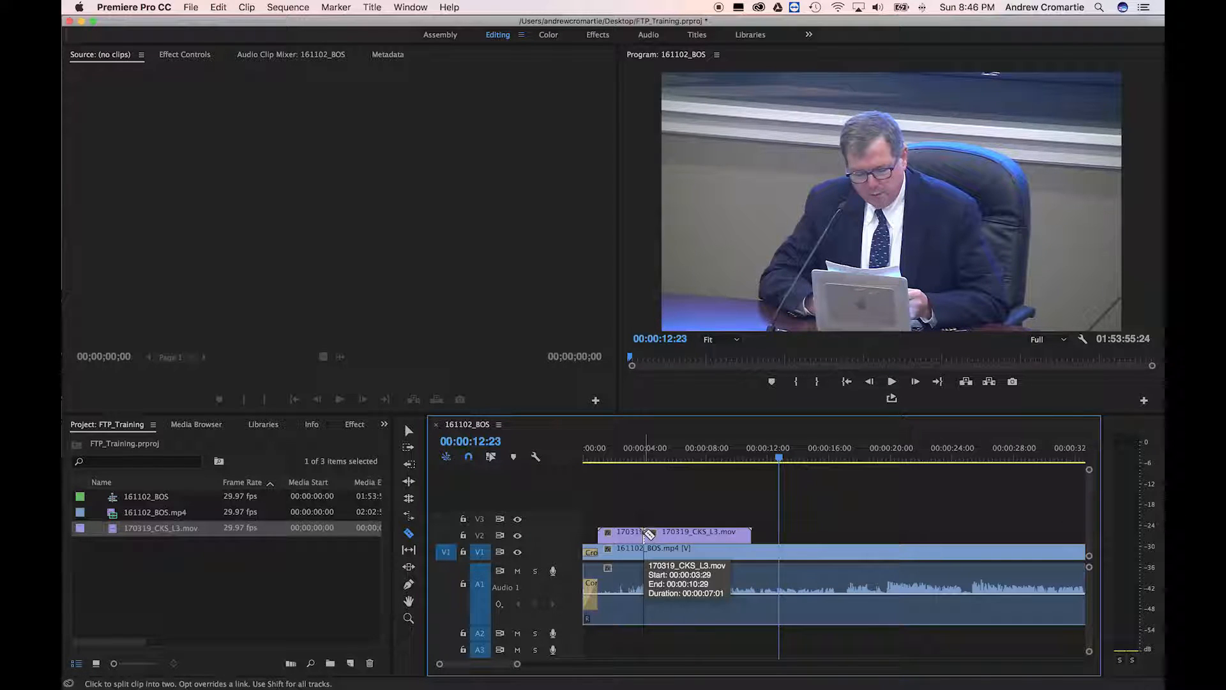
left_click(703, 534)
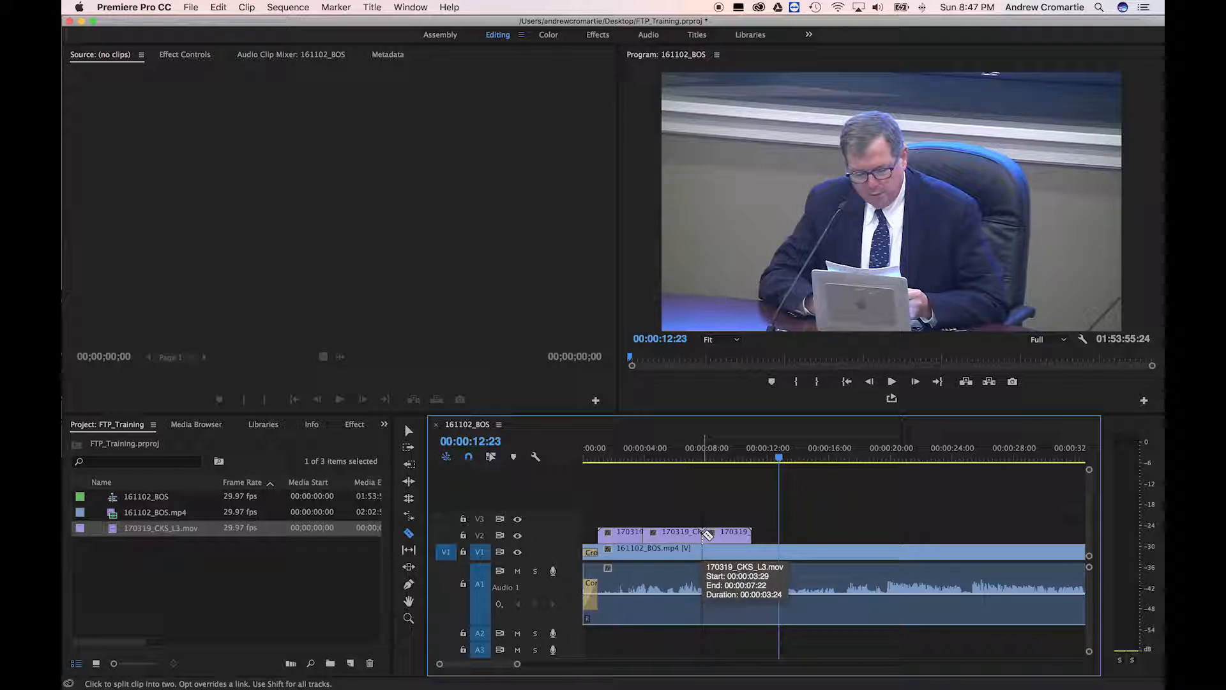
left_click_drag(709, 457, 622, 459)
left_click(721, 457)
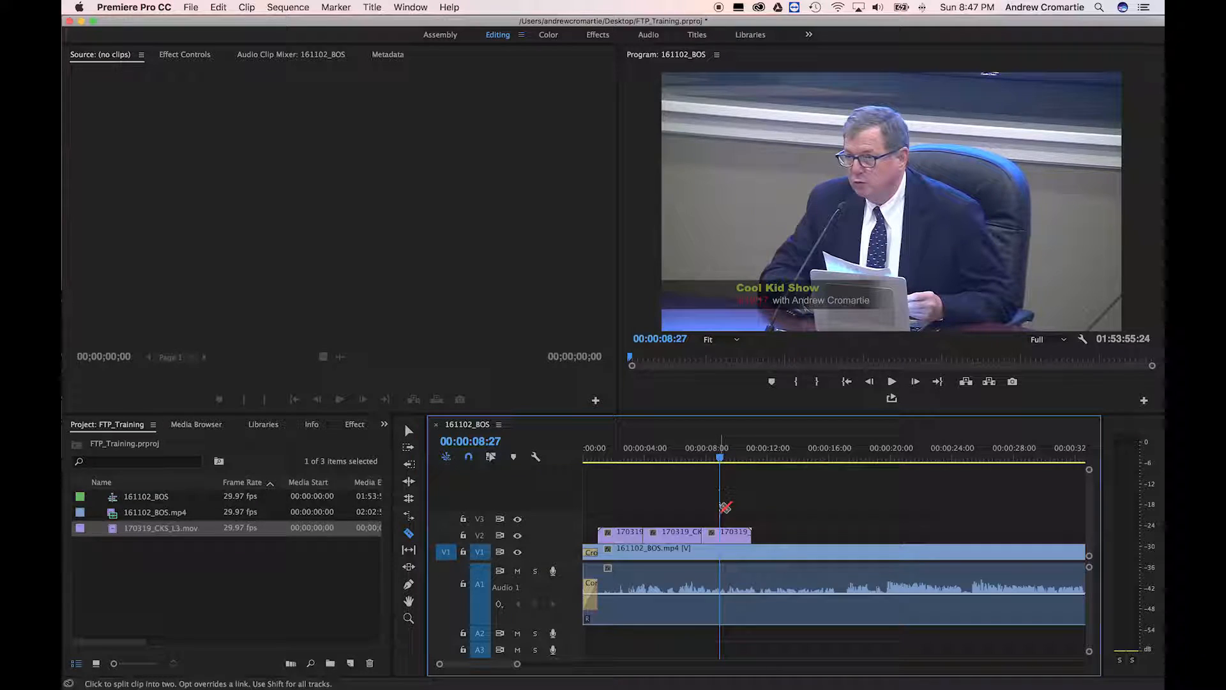
key("v")
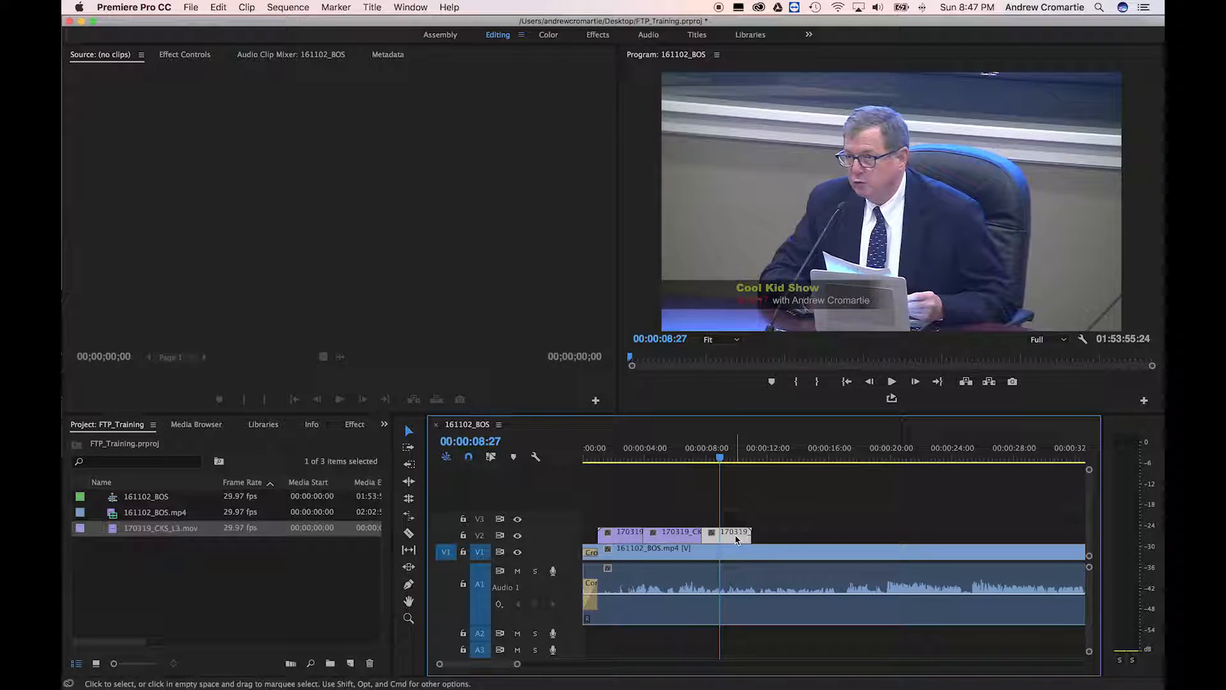
key("Delete")
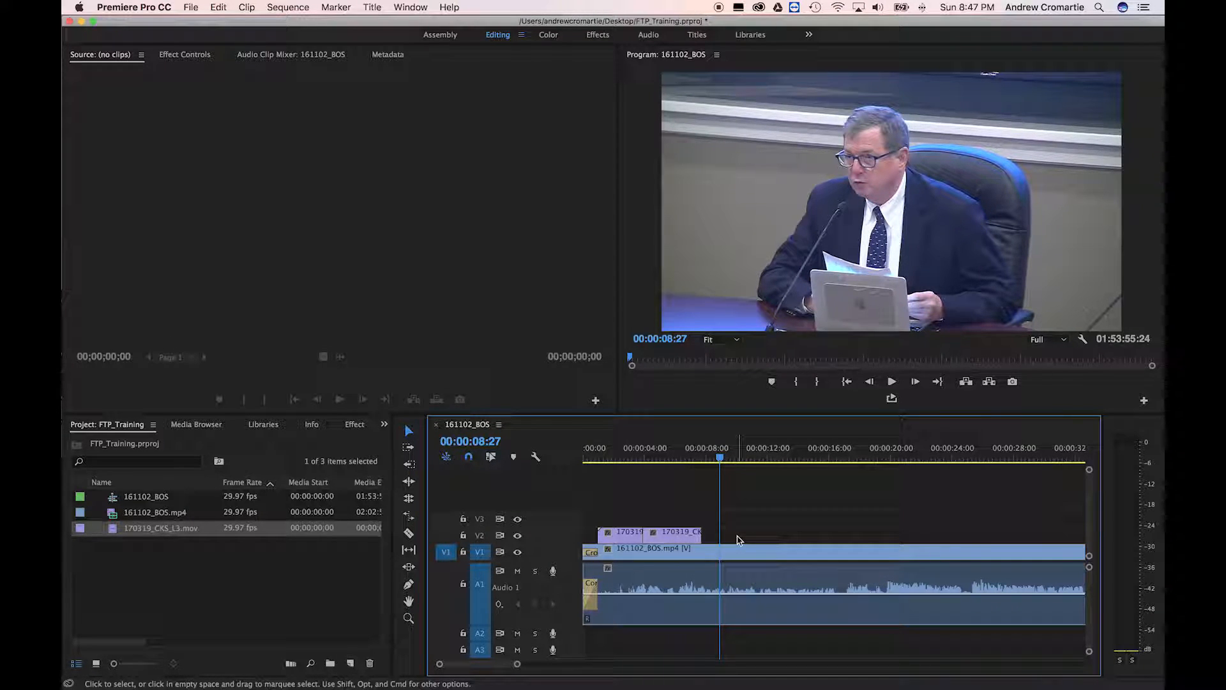
Add another copy of the lower-third clip at the end of the meeting video
key("End")
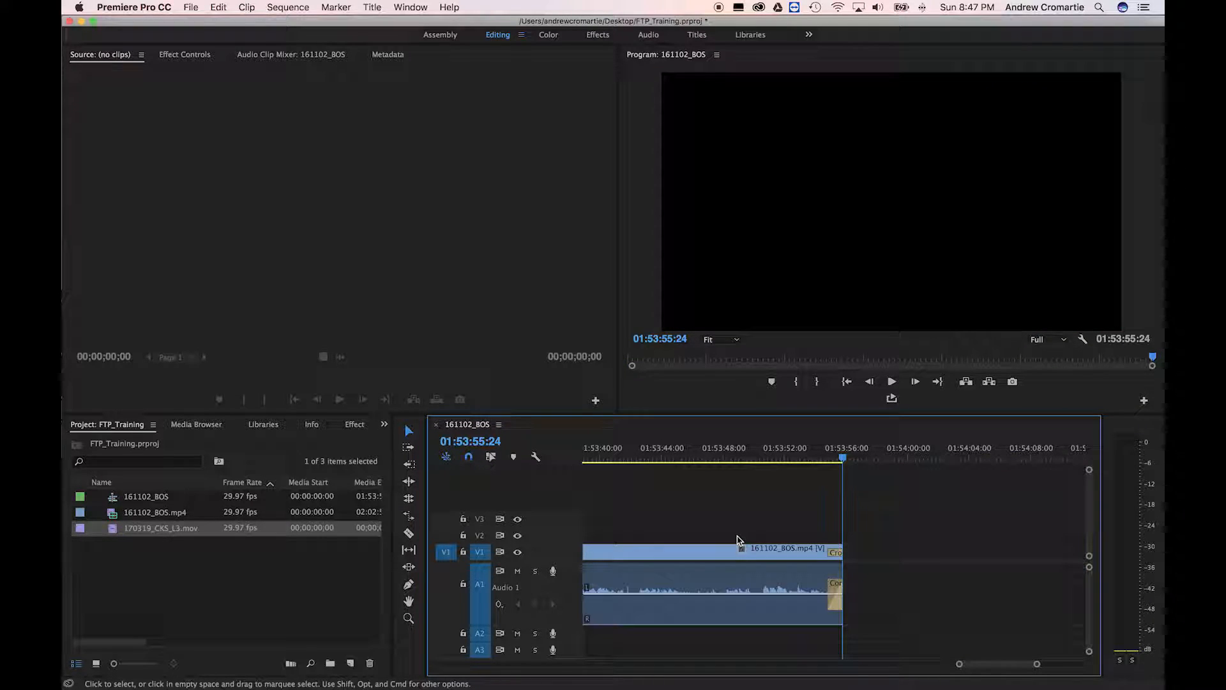
mouse_move(843, 460)
left_mouse_down()
mouse_move(813, 460)
mouse_move(844, 456)
left_mouse_up()
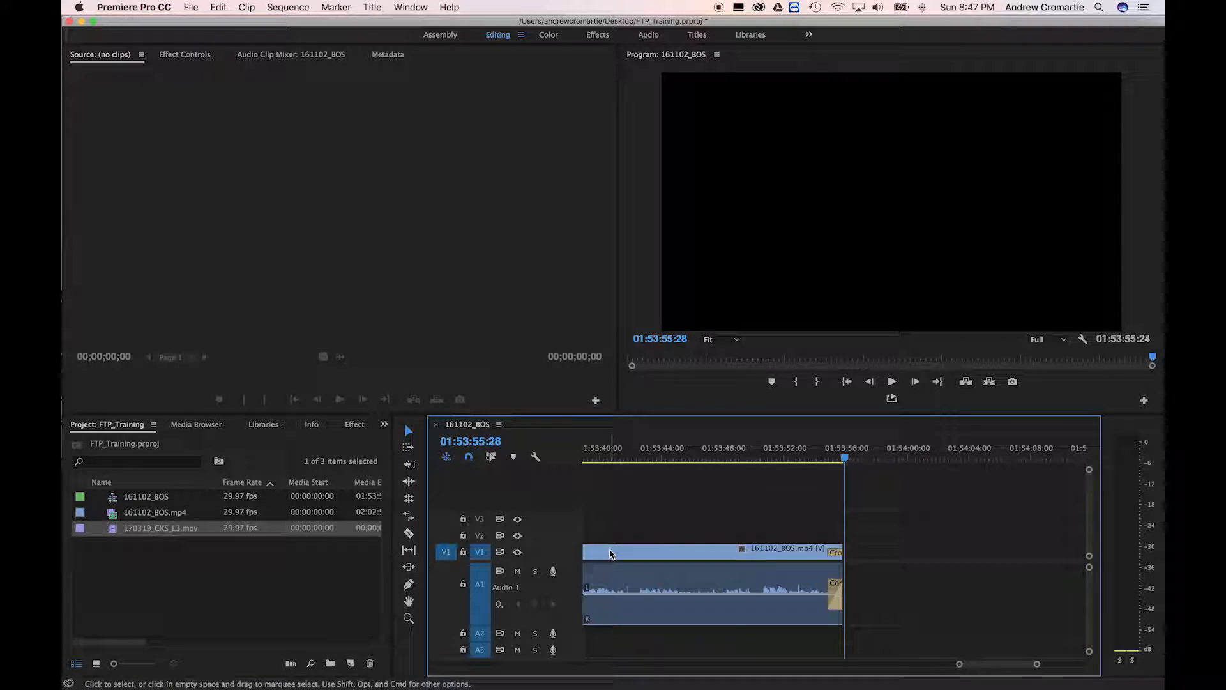
left_click(852, 457)
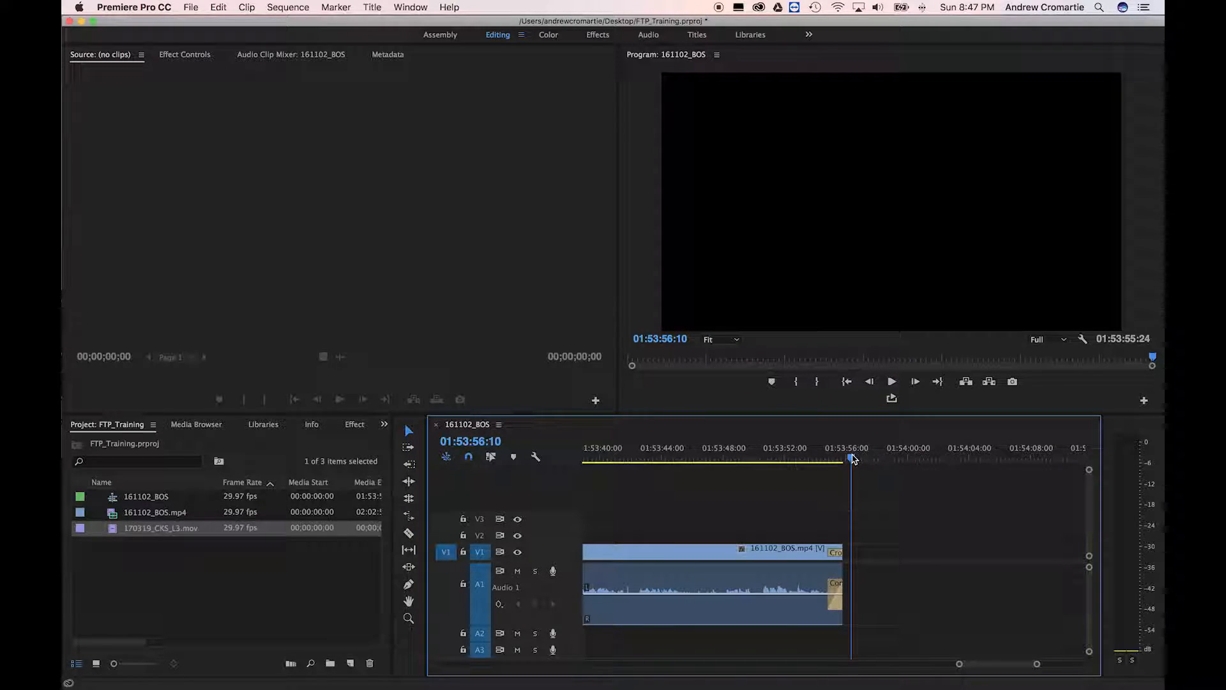
key(".")
left_click(883, 456)
left_click_drag(882, 456, 864, 457)
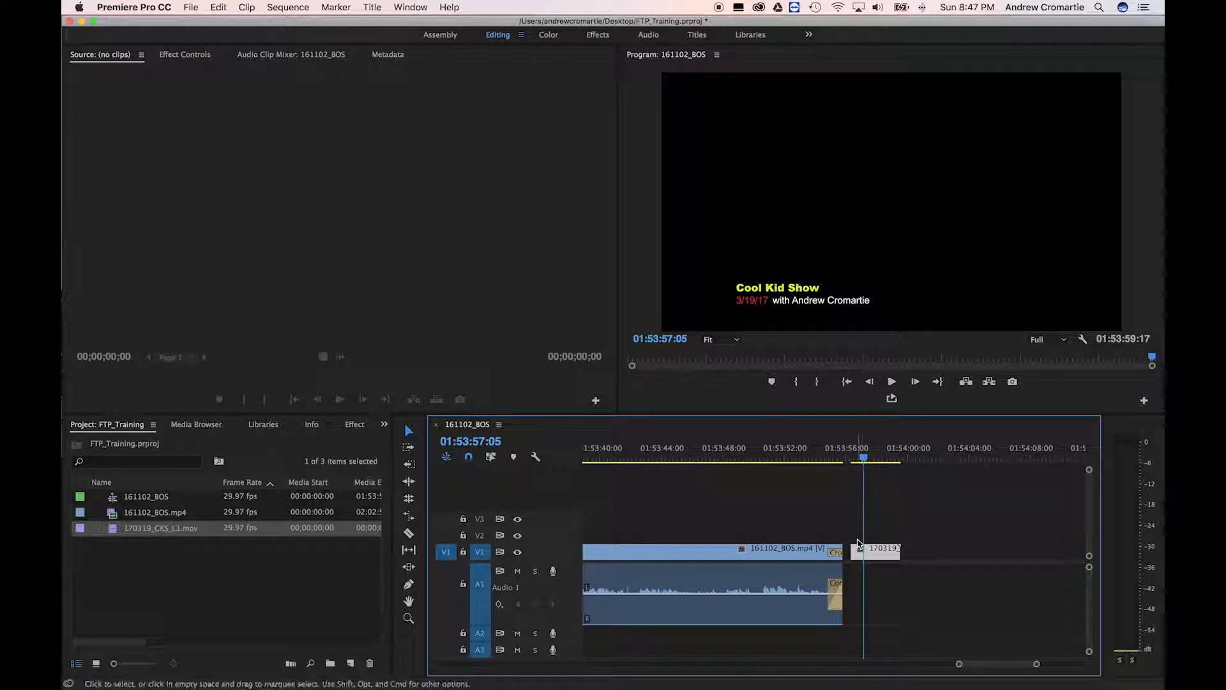
Move that lower-third clip onto V2 over the video's end and target track V2
left_click_drag(880, 551, 837, 532)
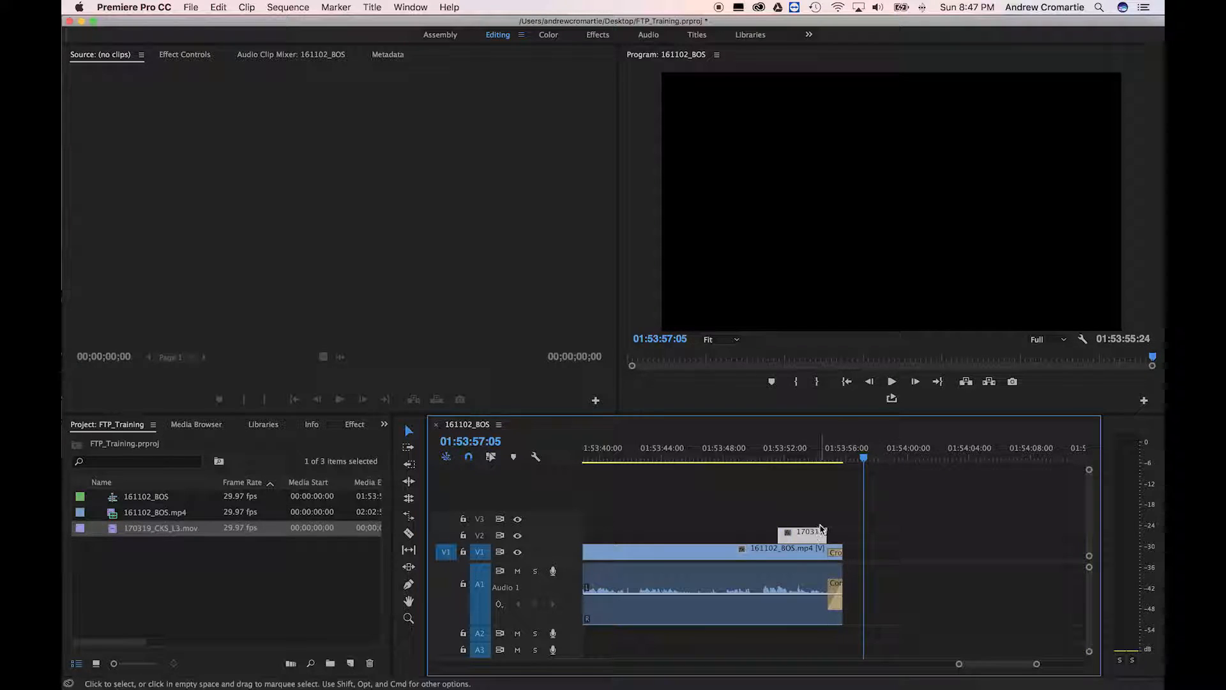
left_click_drag(843, 457, 767, 459)
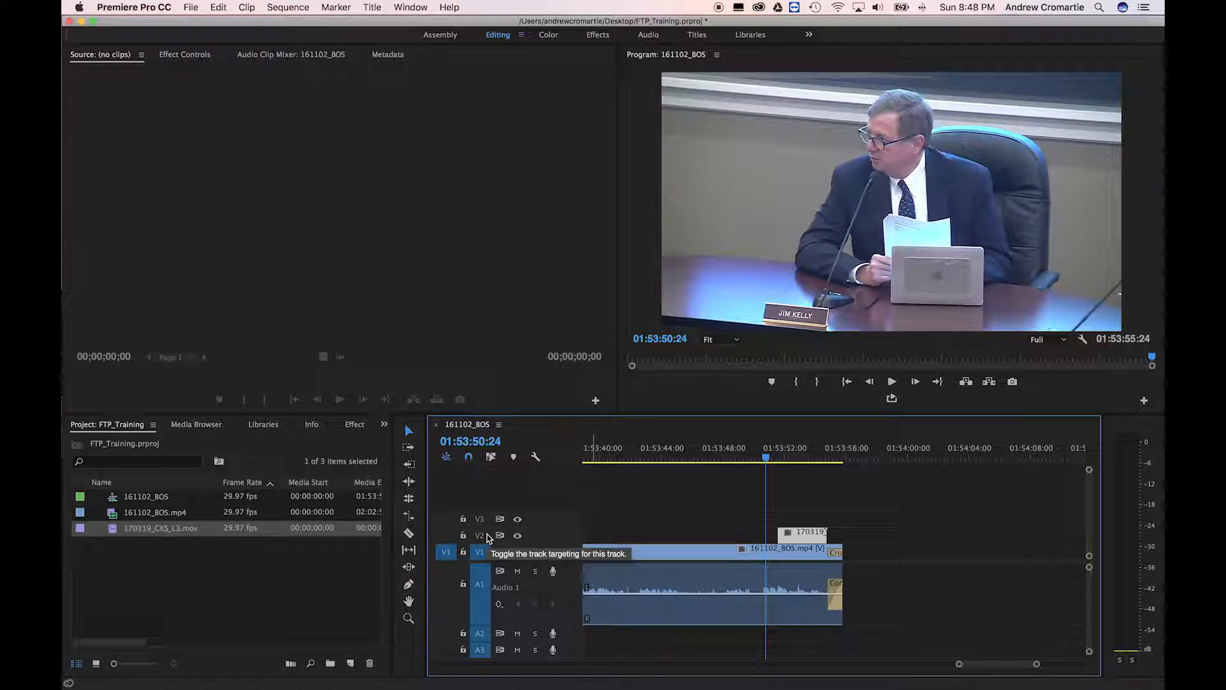
left_click(485, 536)
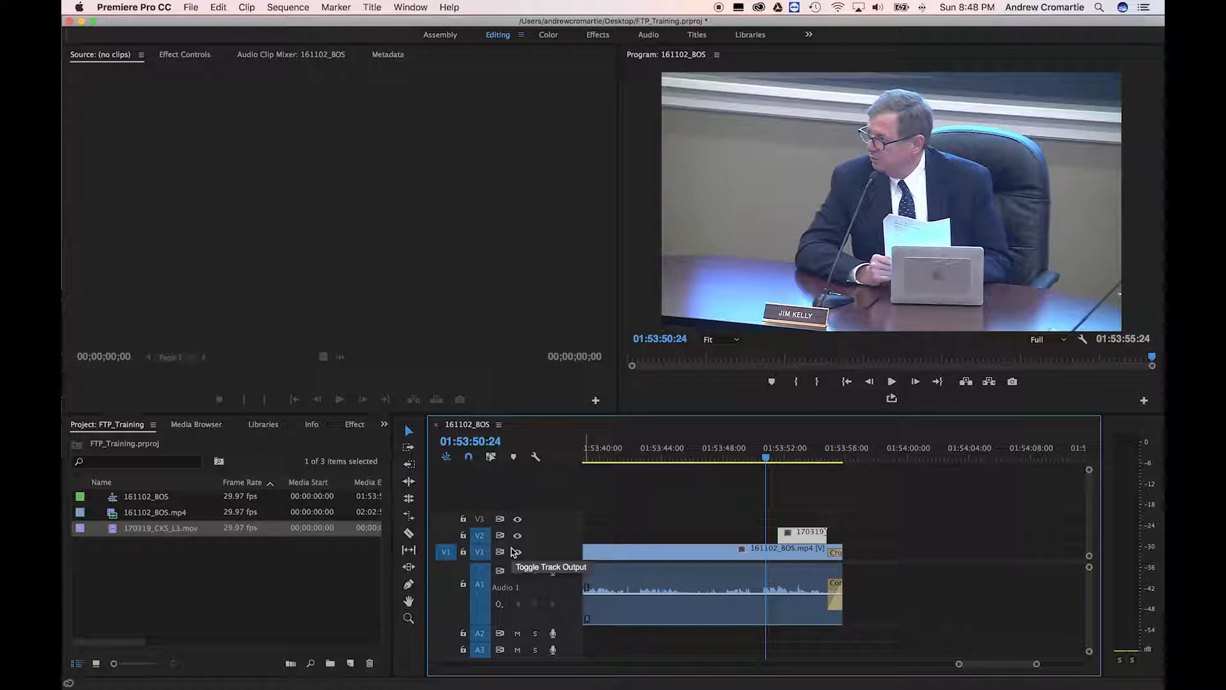
key("Up")
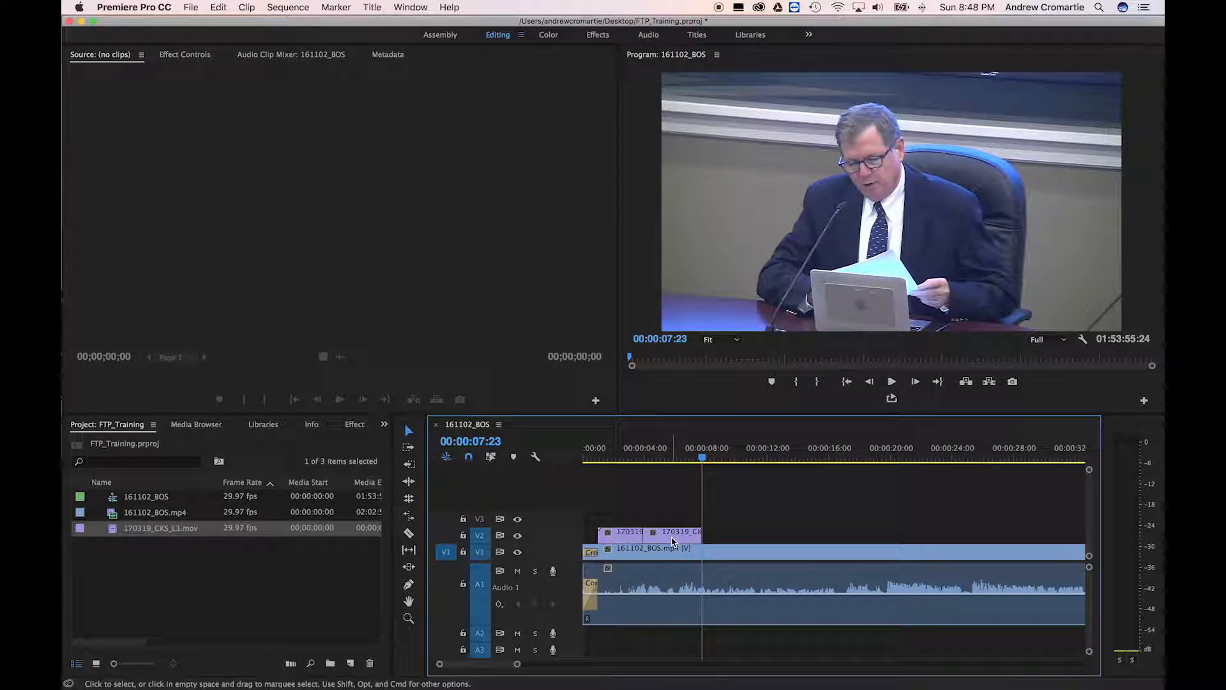
Rate-stretch the V2 lower-third clip to the sequence end, about 0.06% speed
key("r")
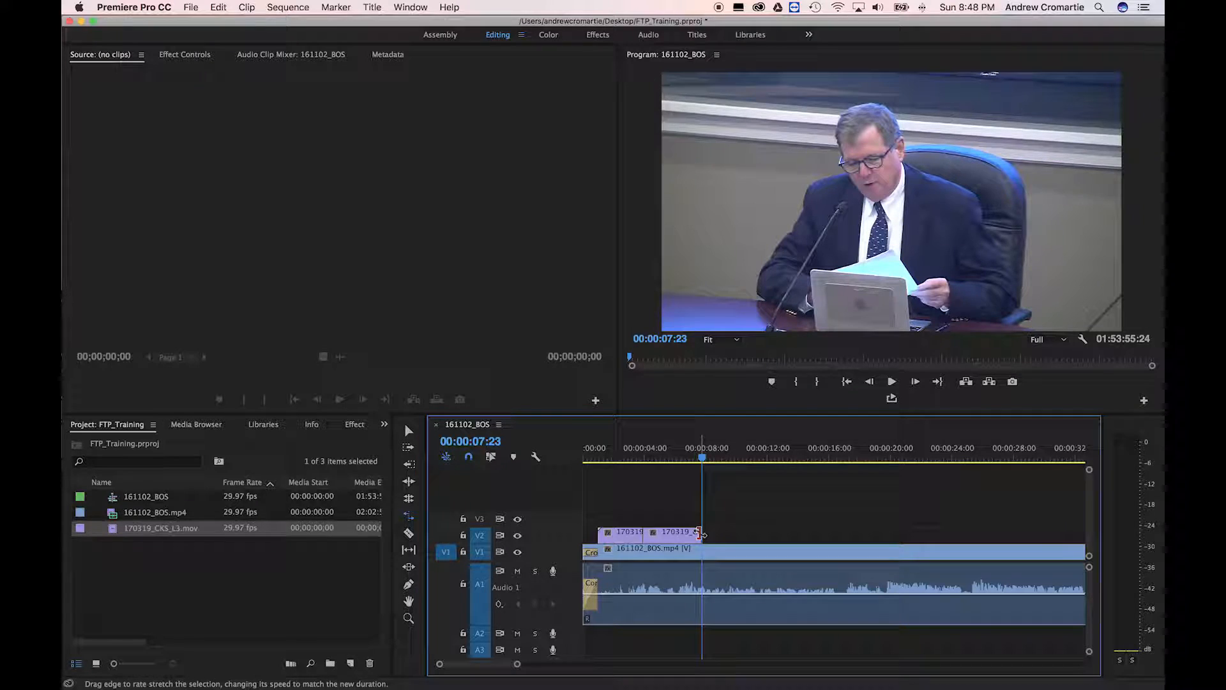
left_click(700, 531)
left_click_drag(701, 533, 709, 534)
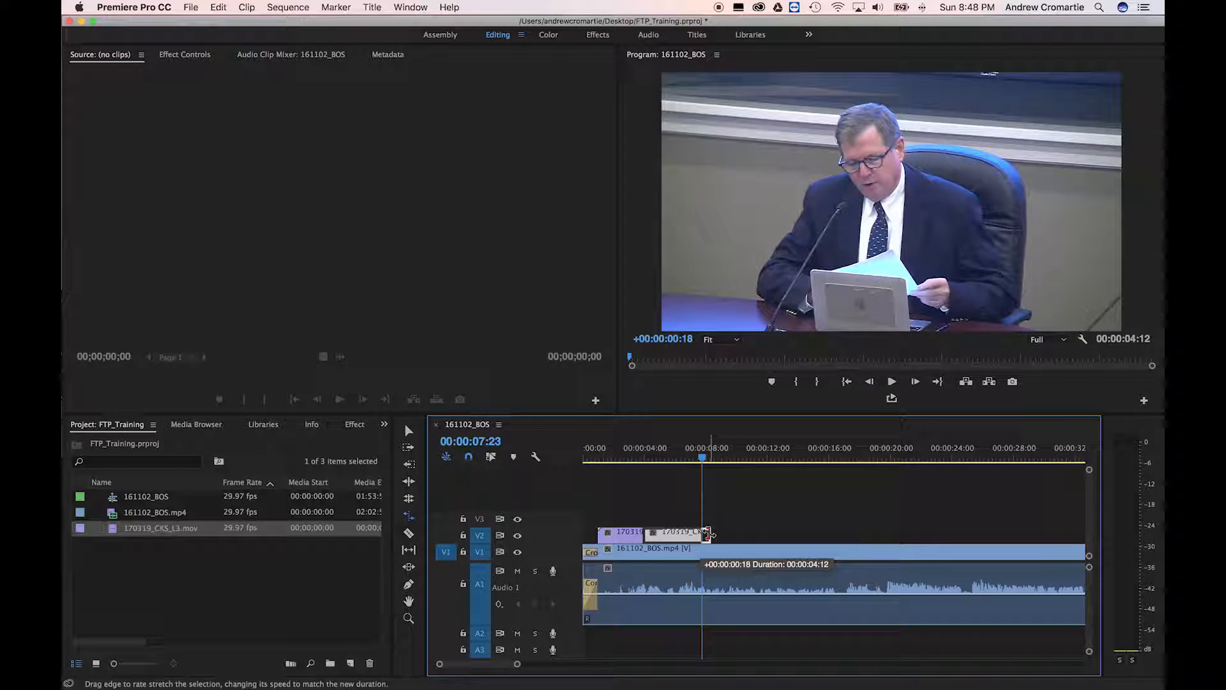
left_click_drag(708, 534, 634, 537)
key("backslash")
left_click_drag(617, 538, 1058, 545)
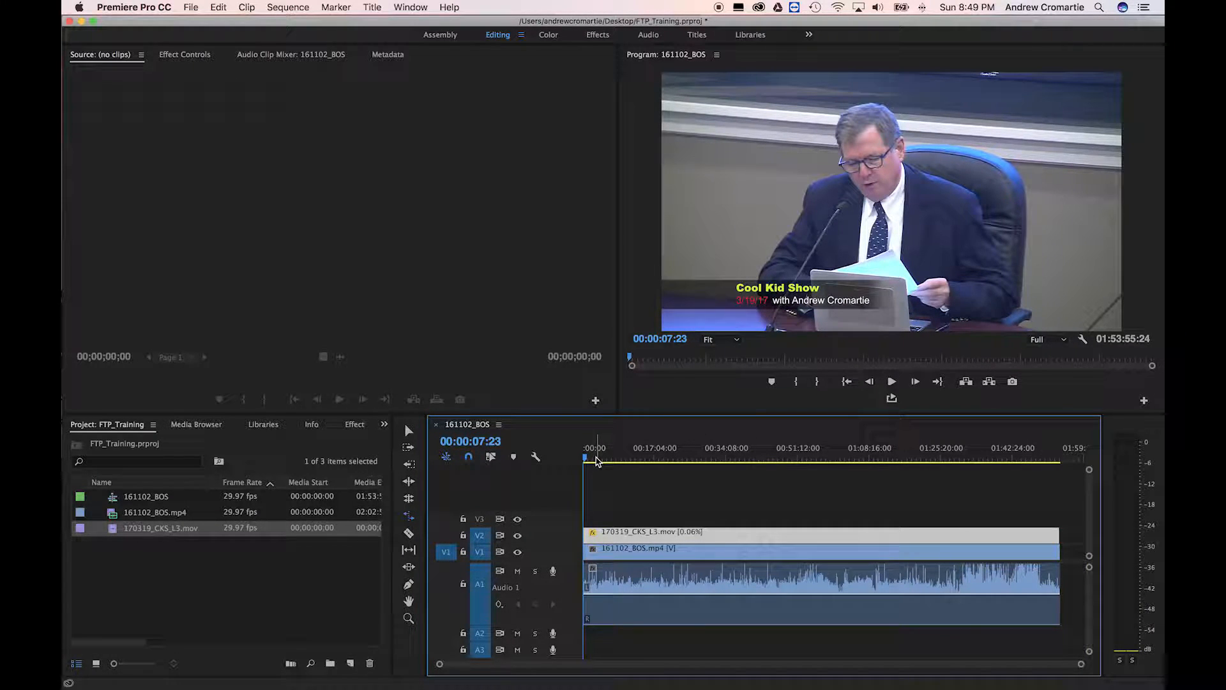
Play the sequence from the start to check the lower third over the opening
key("equal")
key("equal")
key("equal")
key("equal")
key("equal")
key("equal")
key("equal")
key("equal")
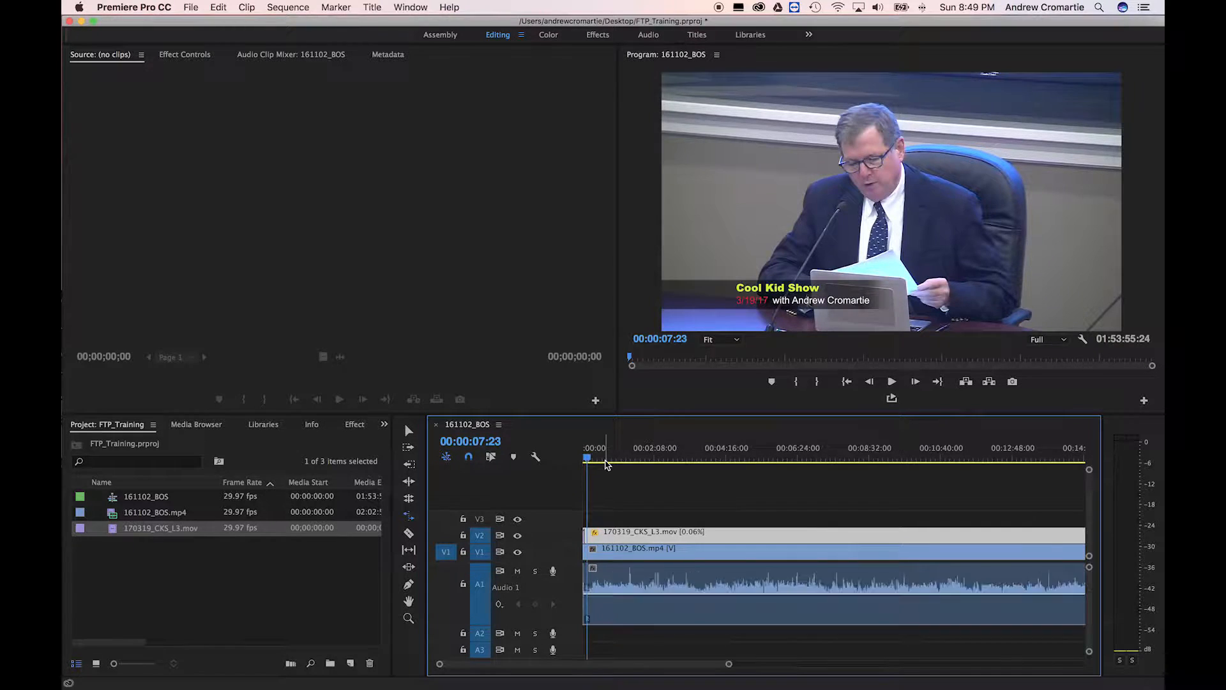
left_click_drag(610, 459, 562, 461)
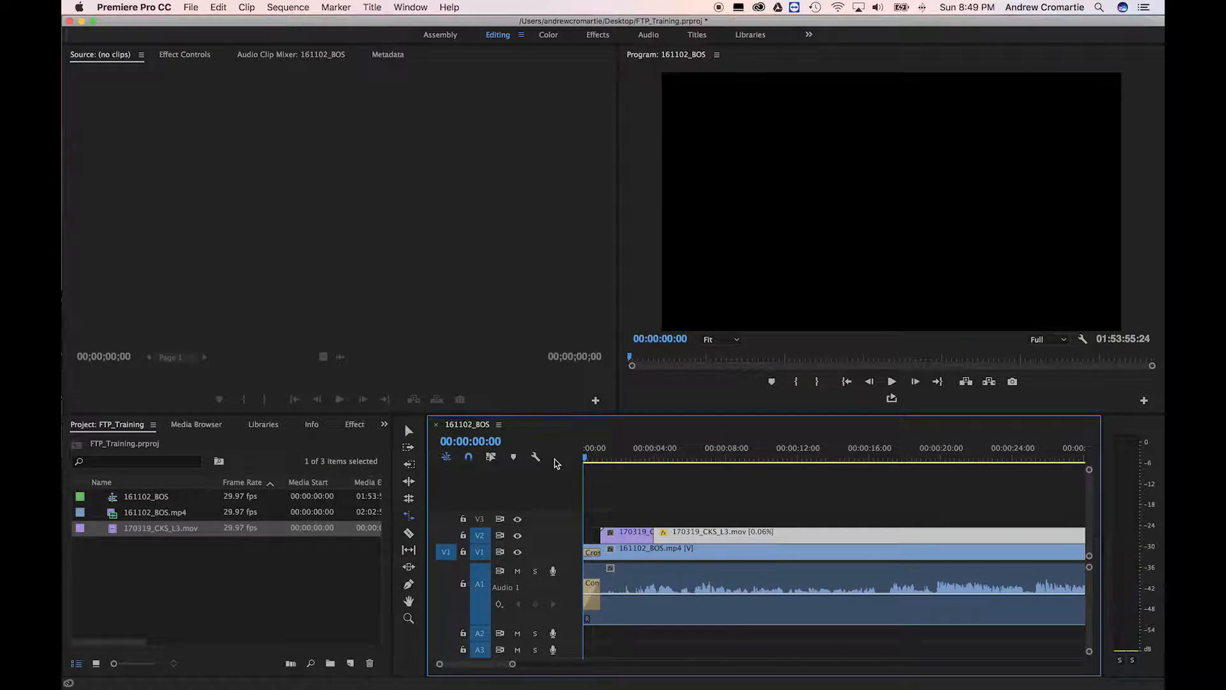
key("space")
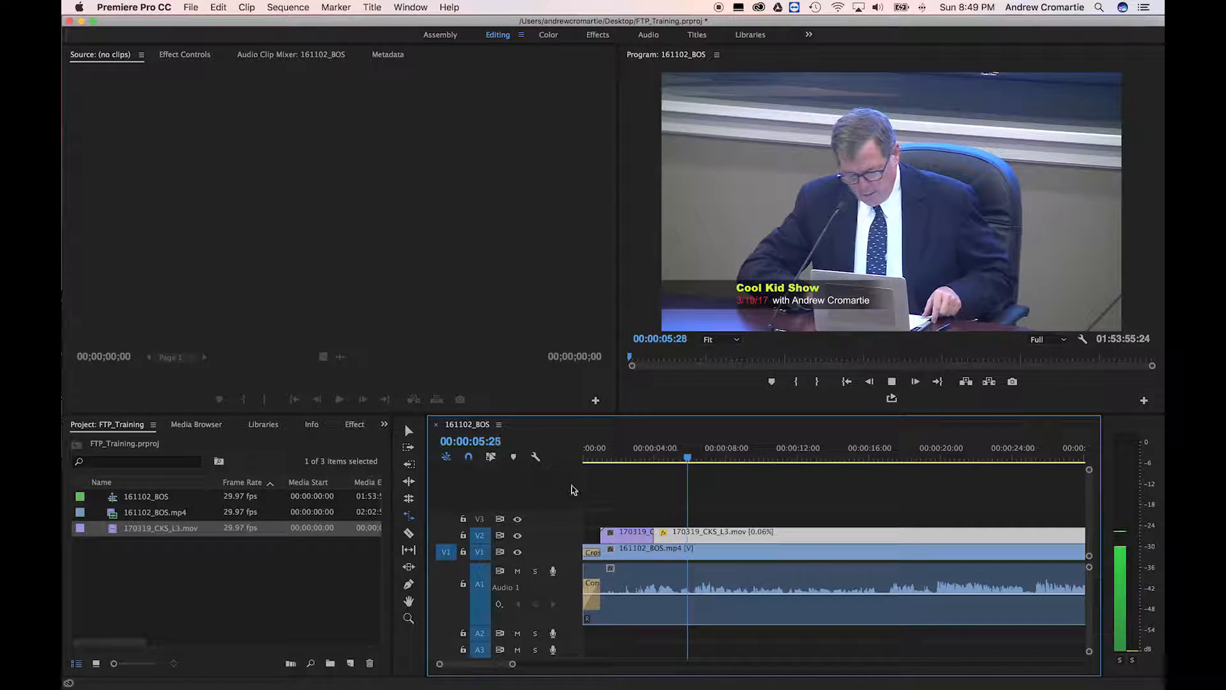
key("minus")
key("minus")
key("minus")
key("minus")
key("minus")
key("minus")
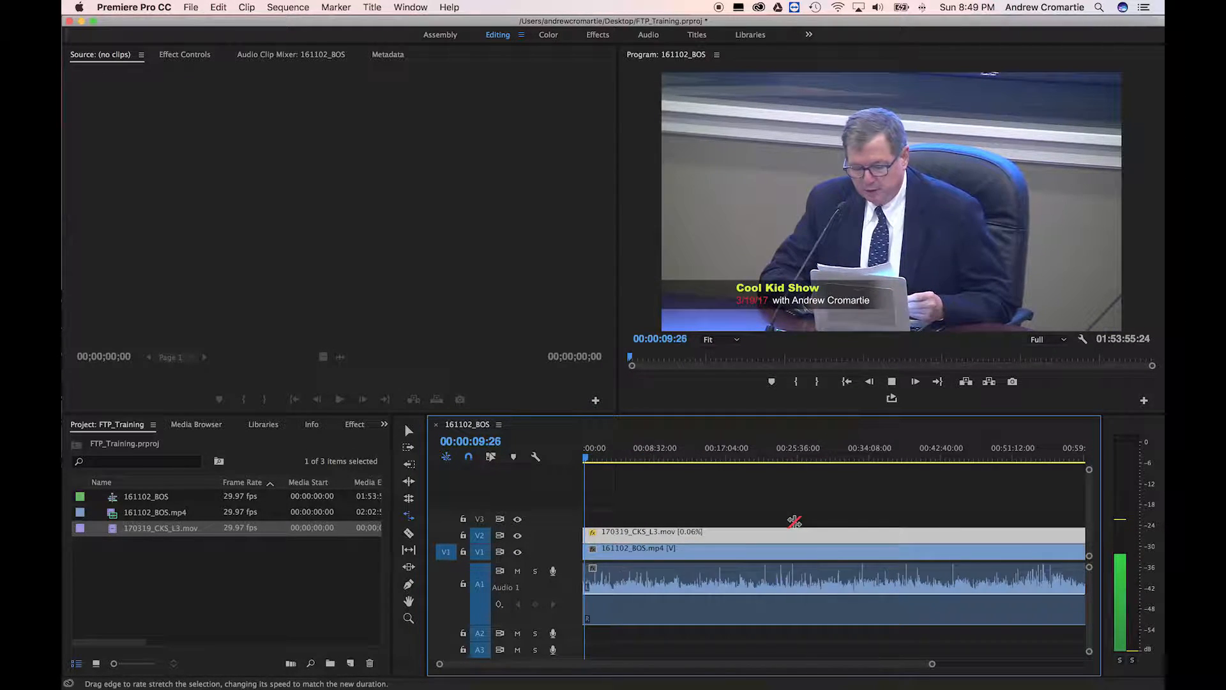
key("minus")
key("minus")
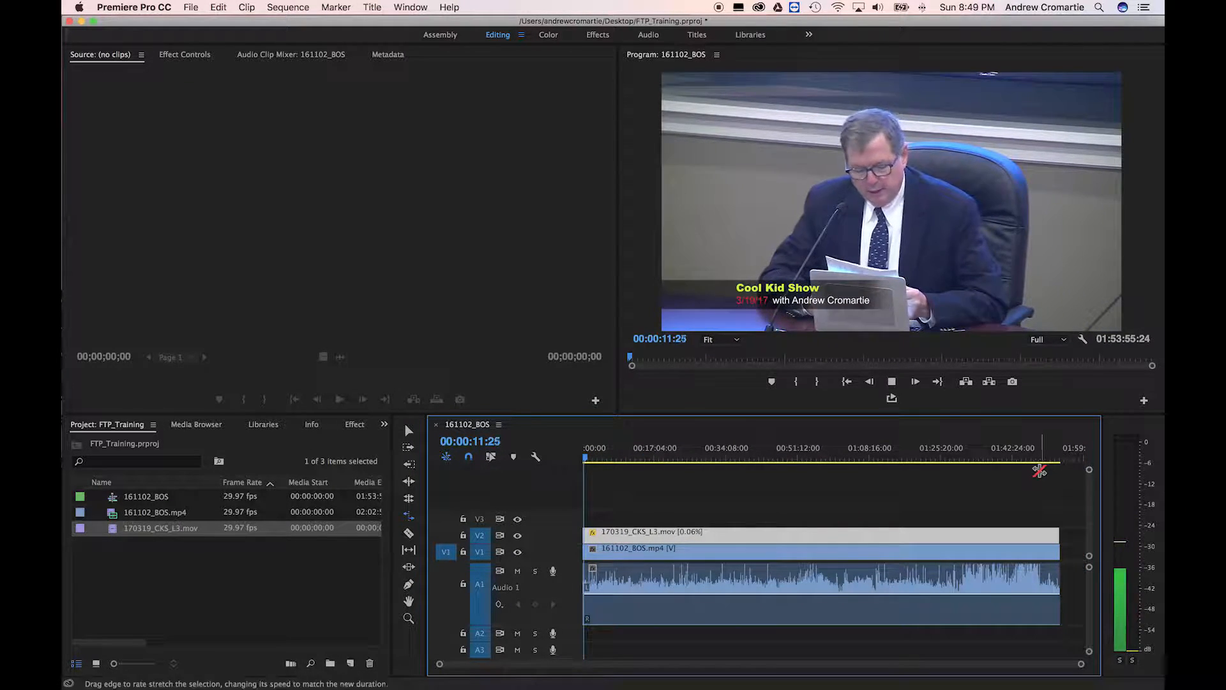
Play the final seconds to confirm the lower third reaches the end, then select all clips
left_click(996, 461)
left_click_drag(998, 461, 1062, 460)
key("equal")
key("equal")
key("equal")
key("equal")
key("equal")
key("equal")
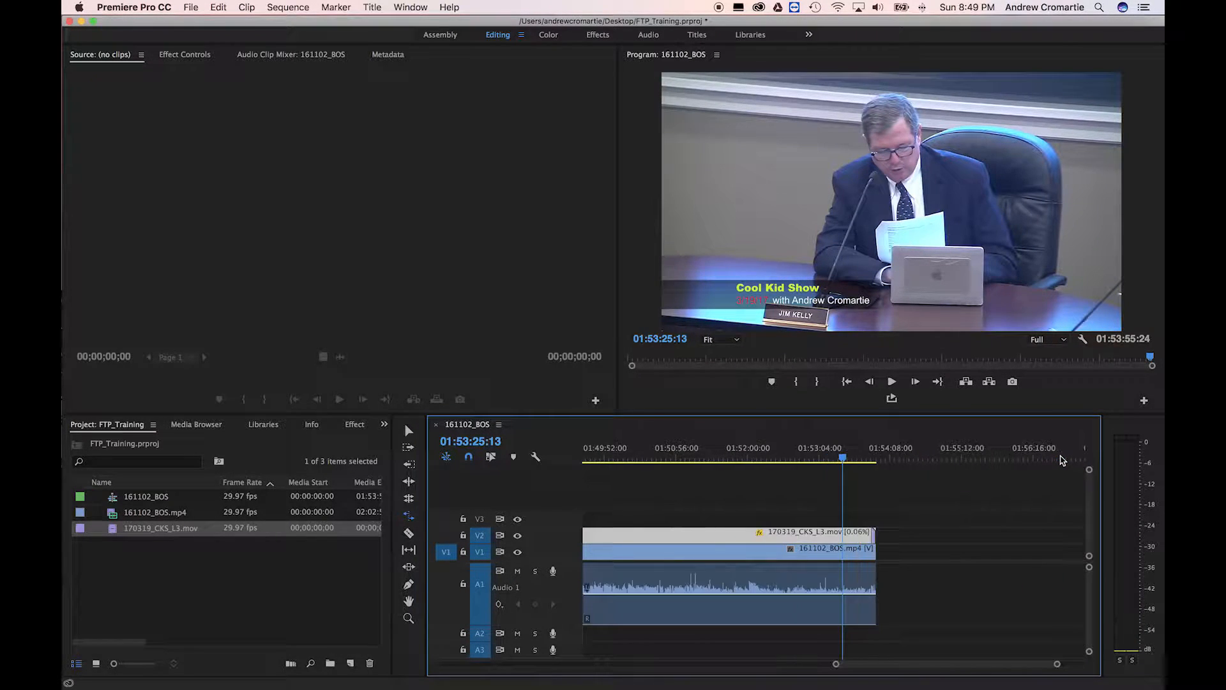
scroll(1038, 460, "right", 2)
scroll(1028, 458, "right", 2)
left_click(922, 458)
key("space")
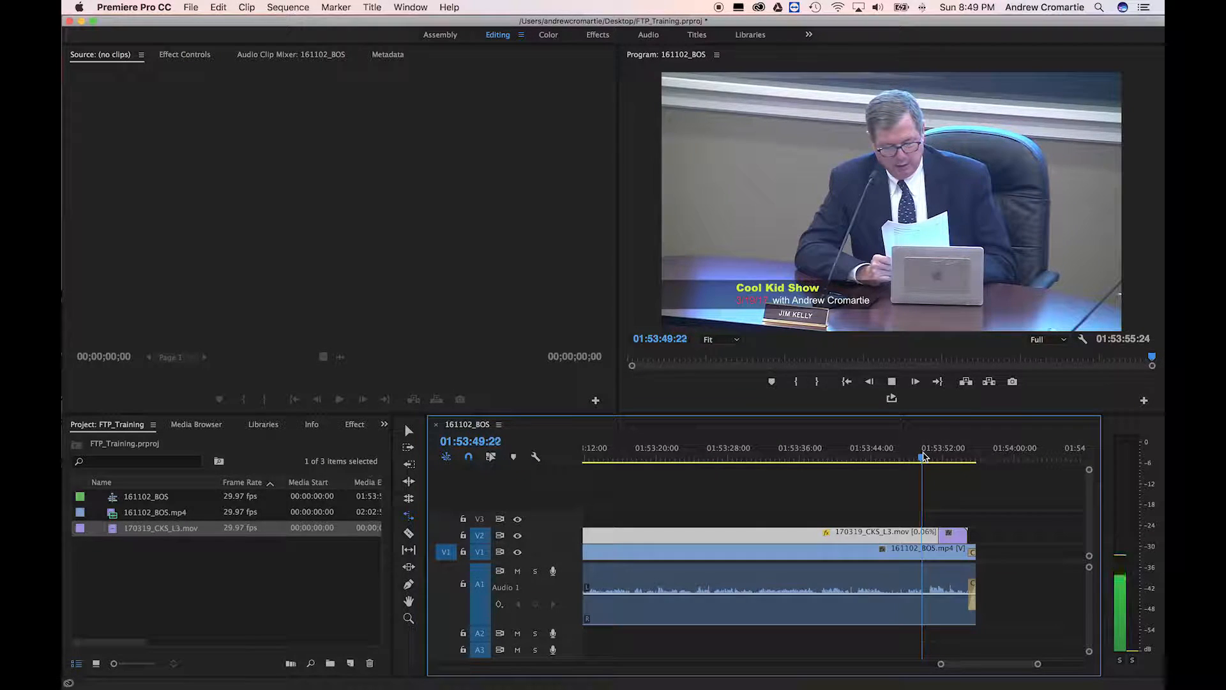
scroll(926, 458, "left", 2)
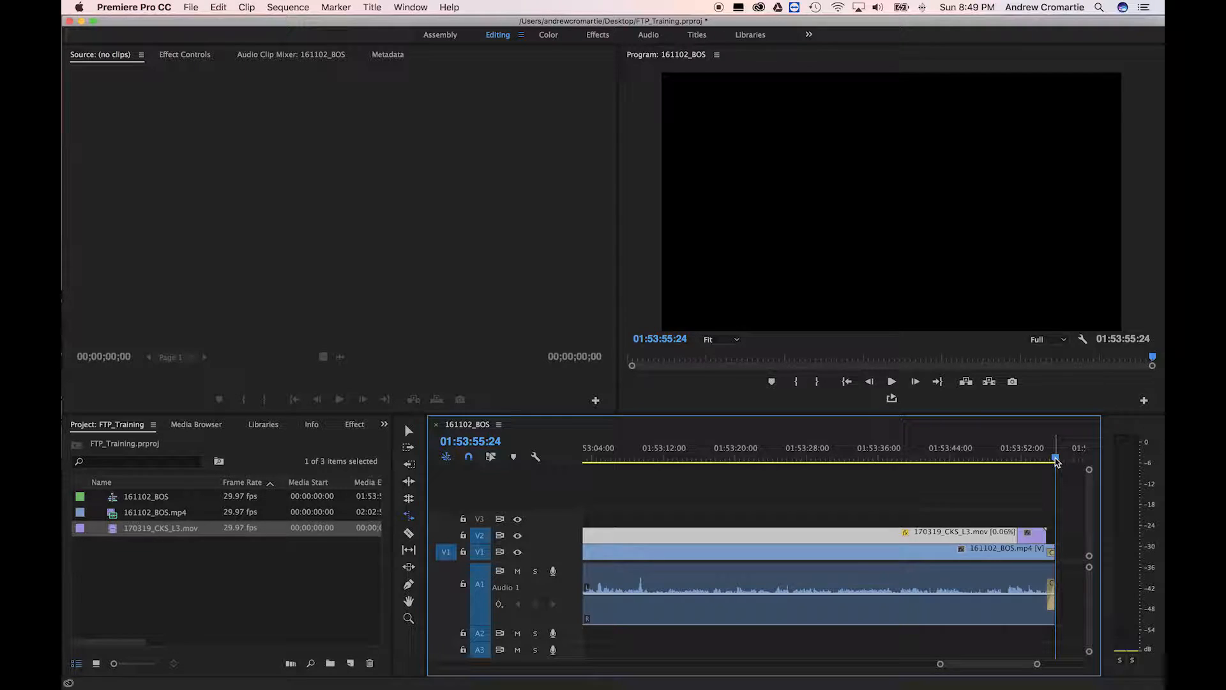
key("super+a")
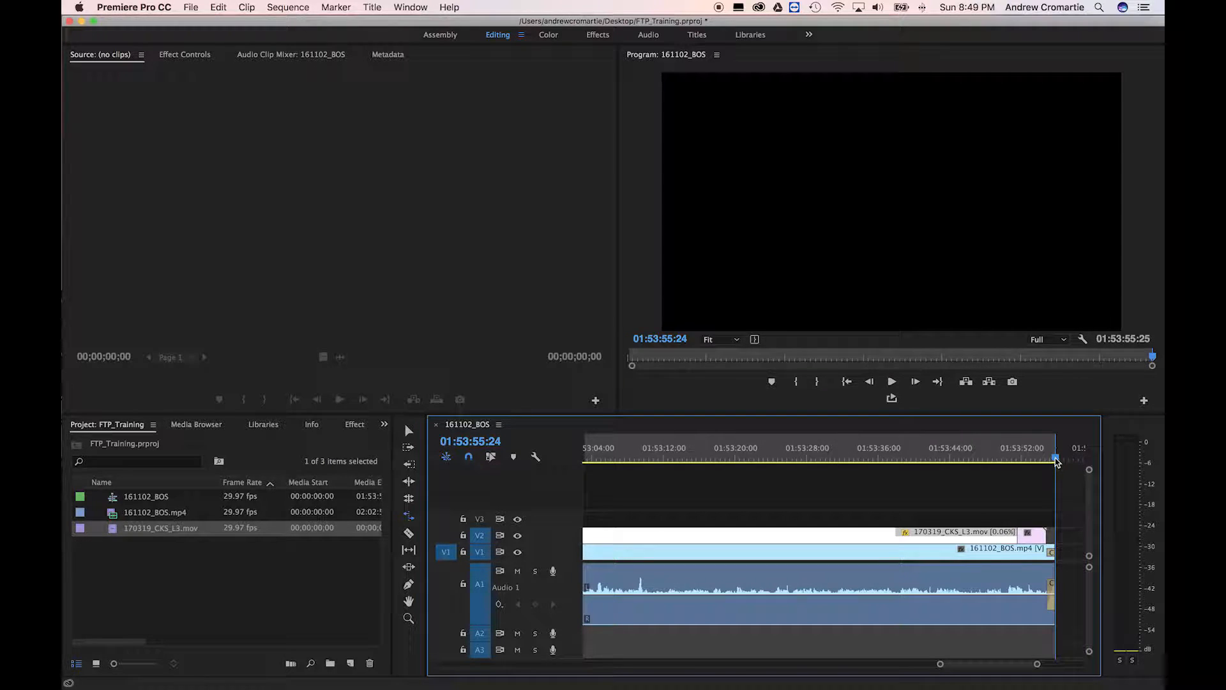
Set the export format to MPEG2 with TS multiplexing
key("super+m")
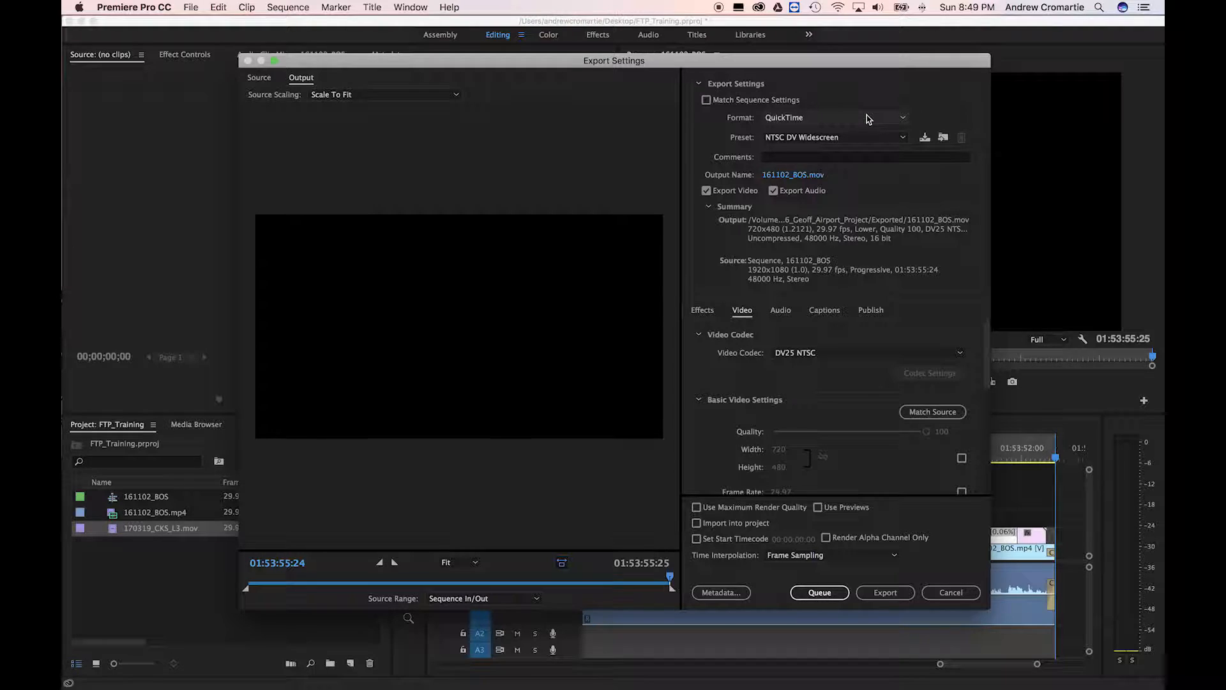
left_click(824, 119)
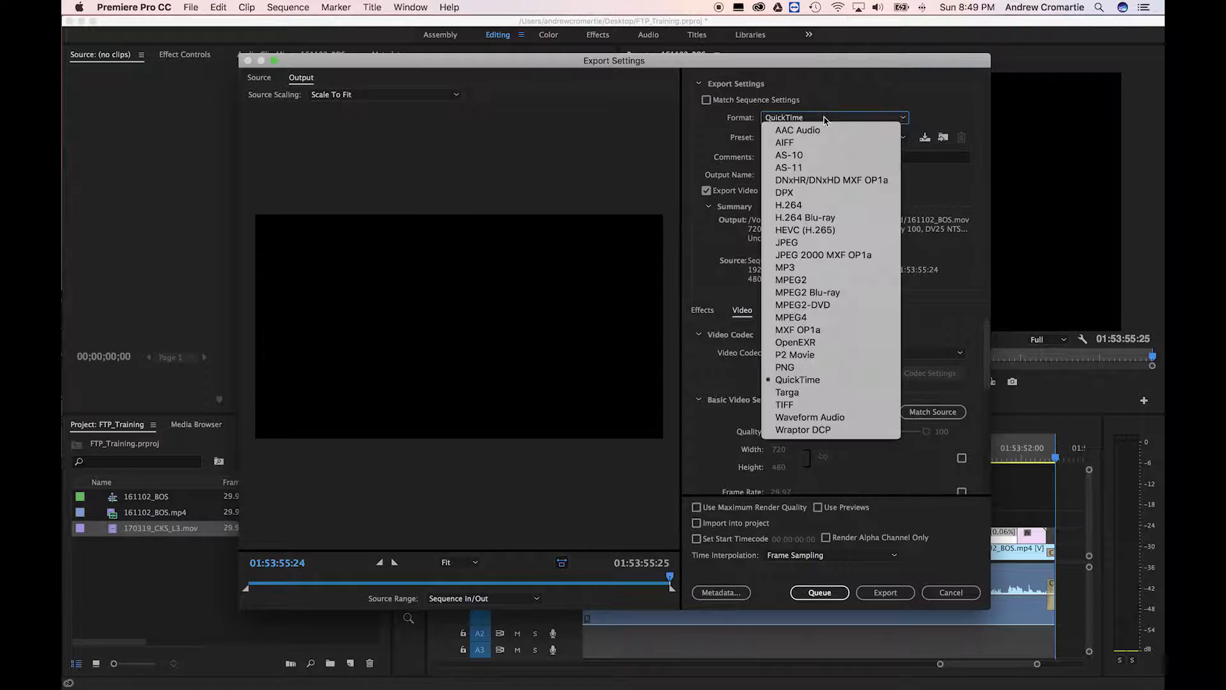
left_click(859, 288)
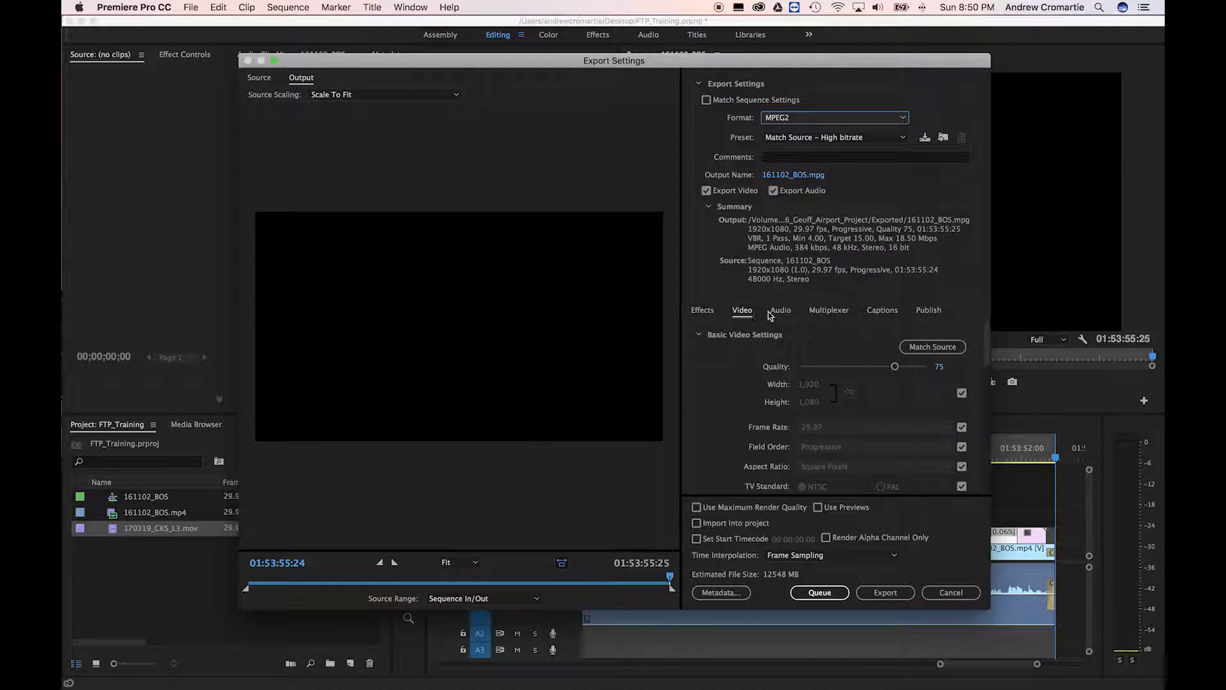
left_click(820, 315)
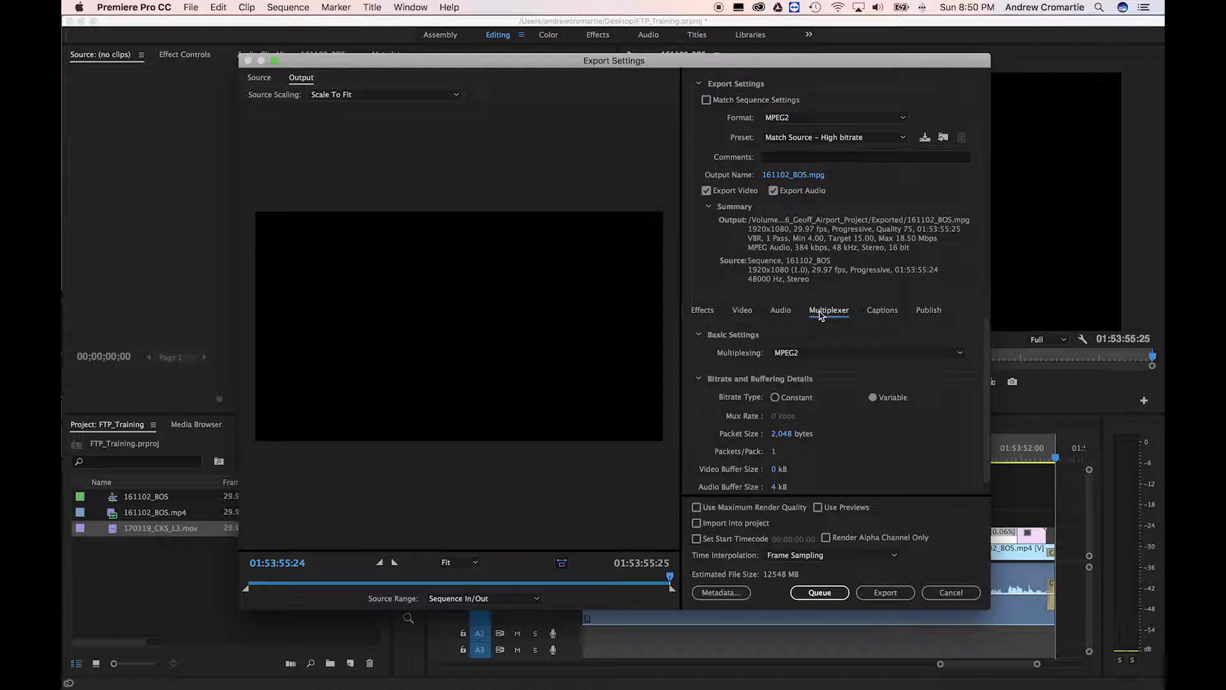
left_click(835, 356)
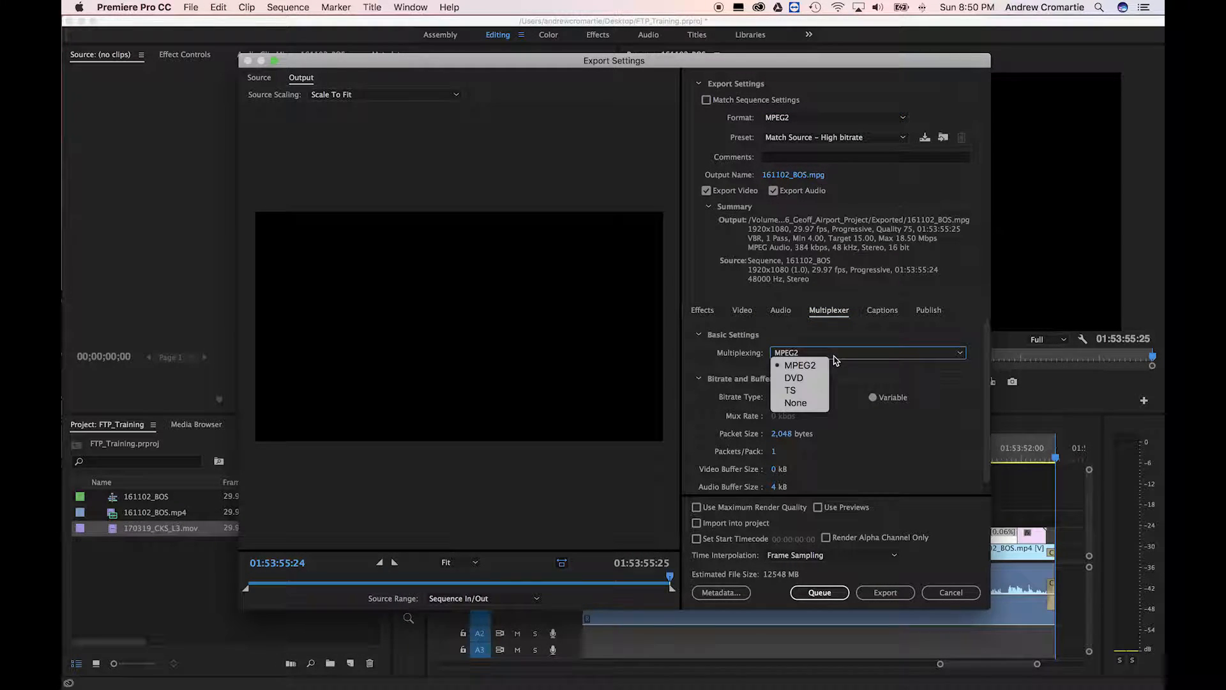
left_click(809, 391)
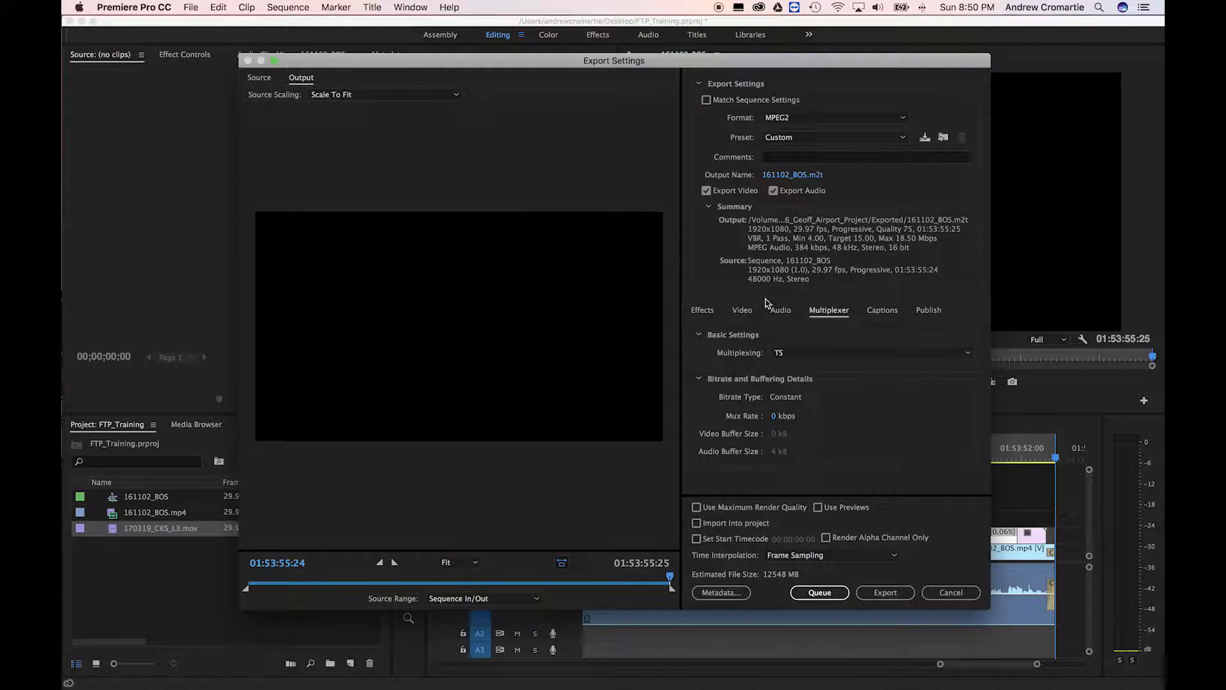
Raise the video Quality from 75 to 100
left_click(750, 313)
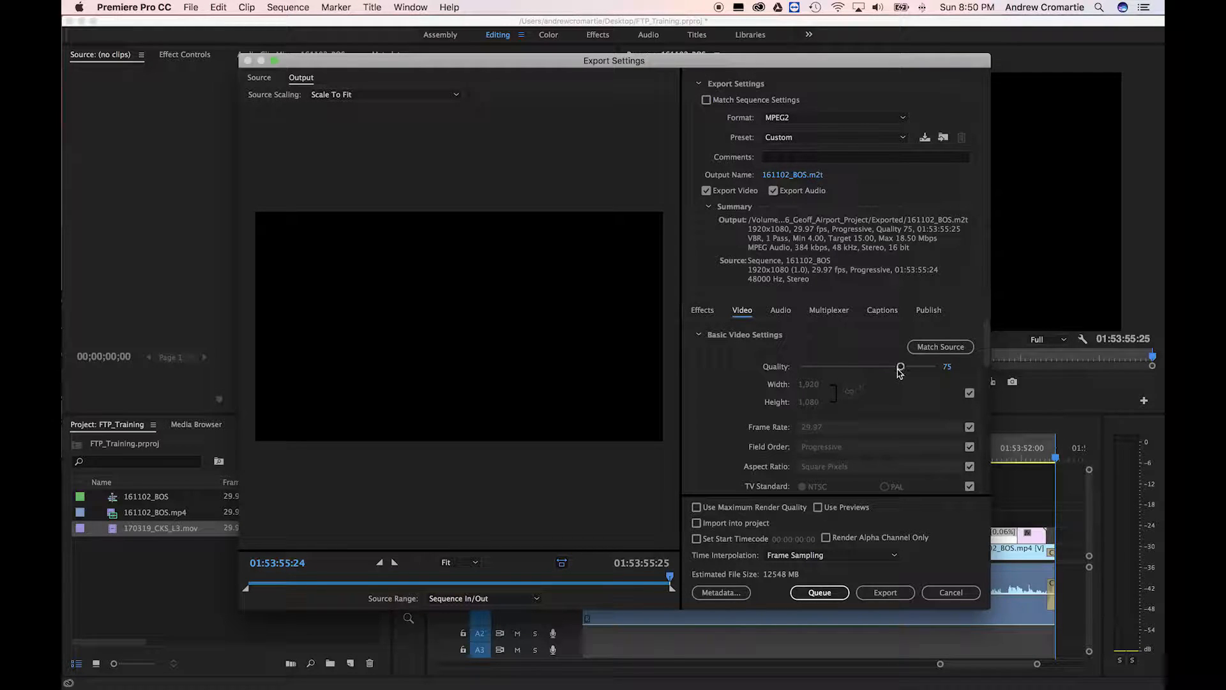
left_click_drag(901, 369, 939, 370)
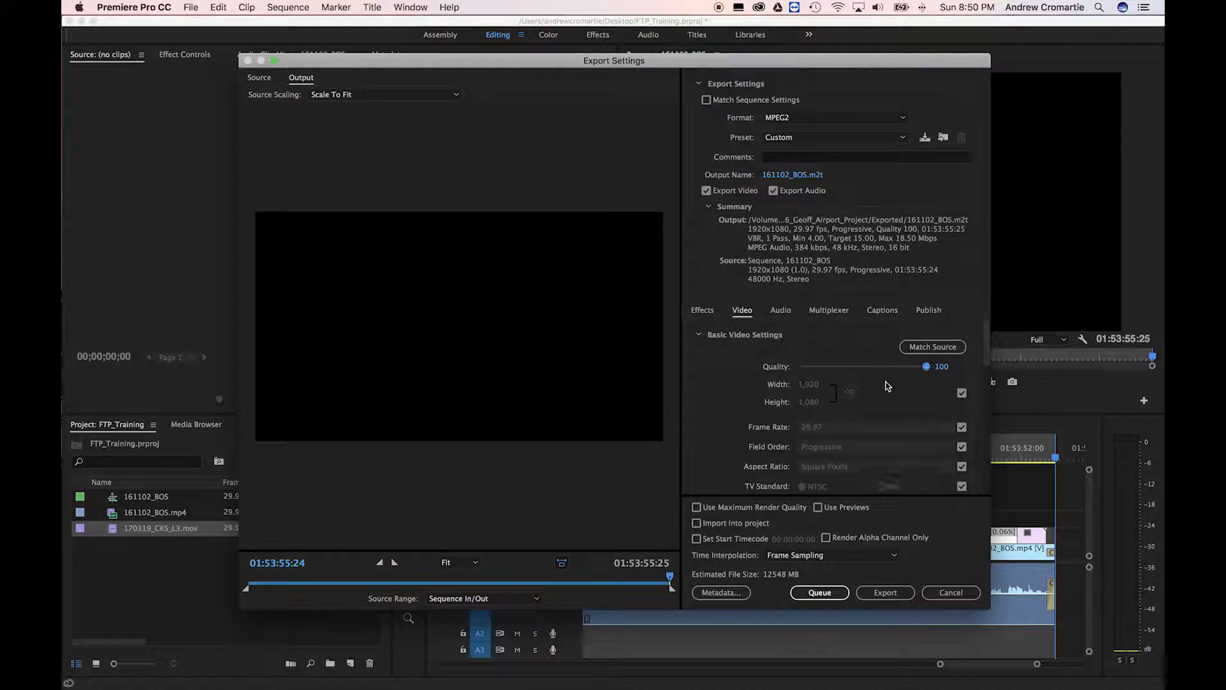
scroll(731, 389, "down", 1)
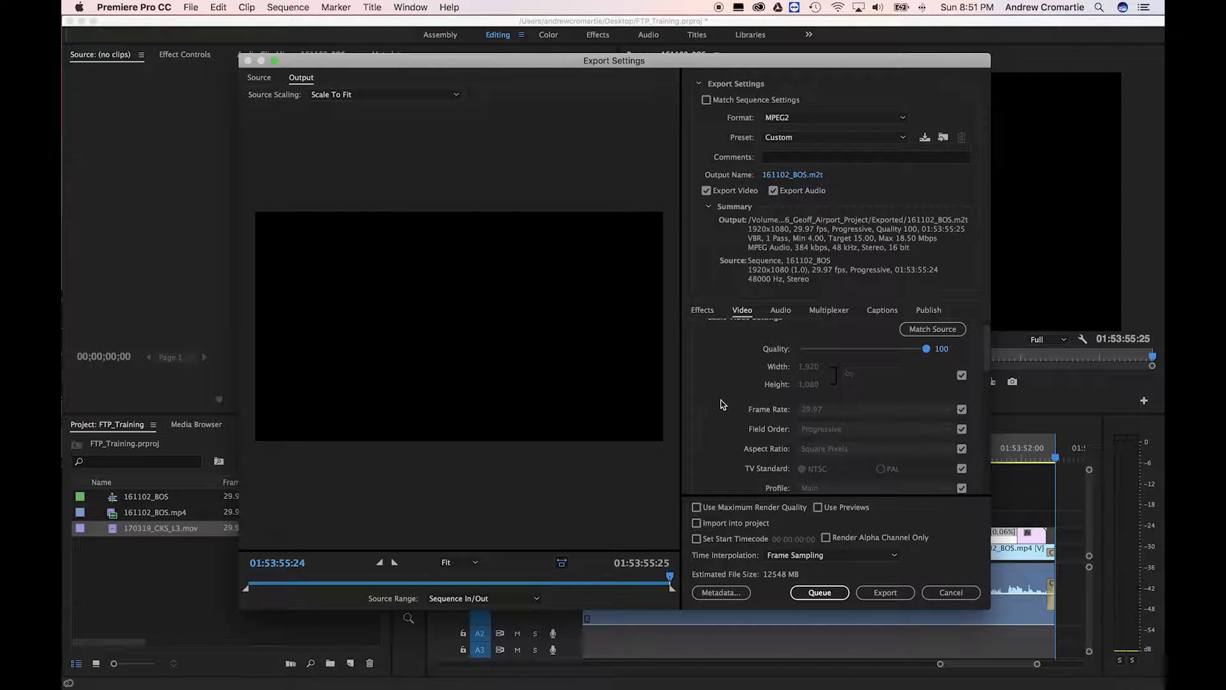
scroll(726, 407, "down", 1)
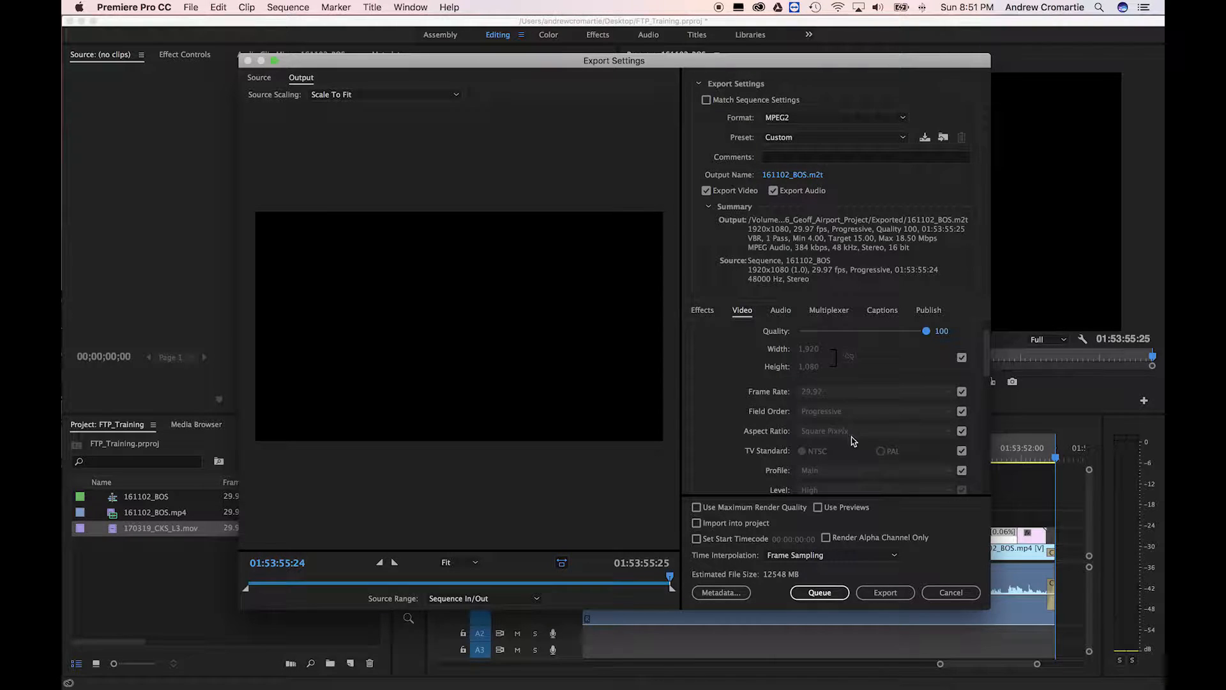
scroll(830, 429, "down", 3)
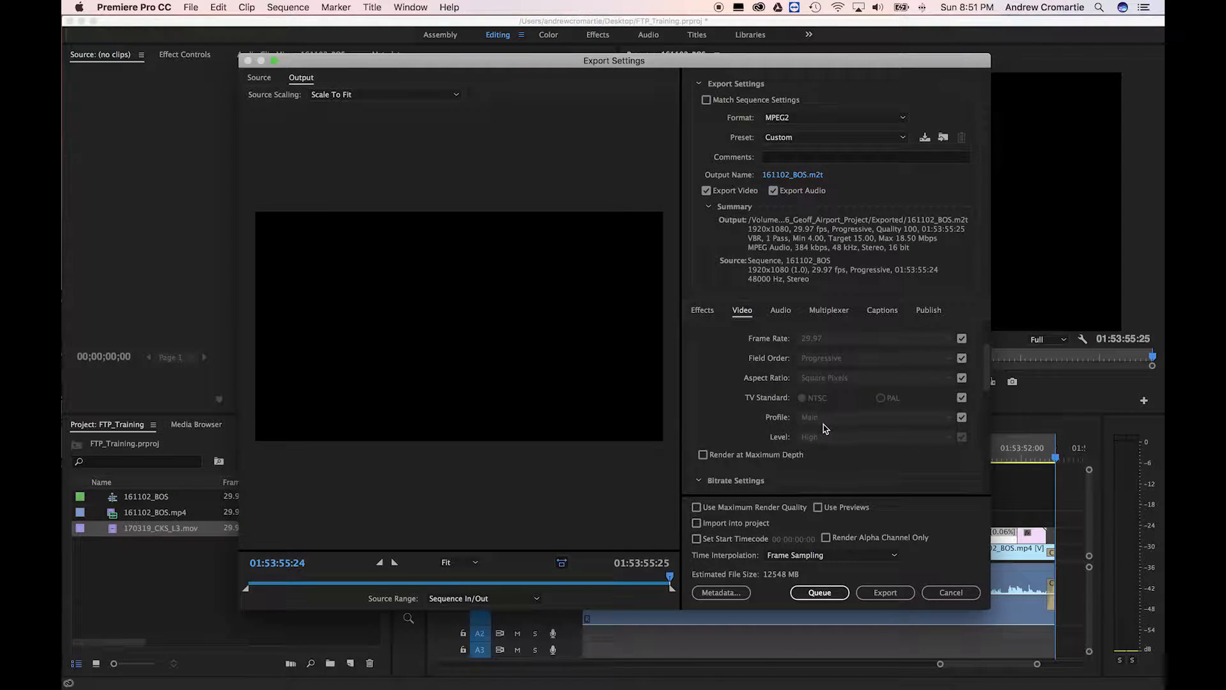
scroll(725, 397, "down", 8)
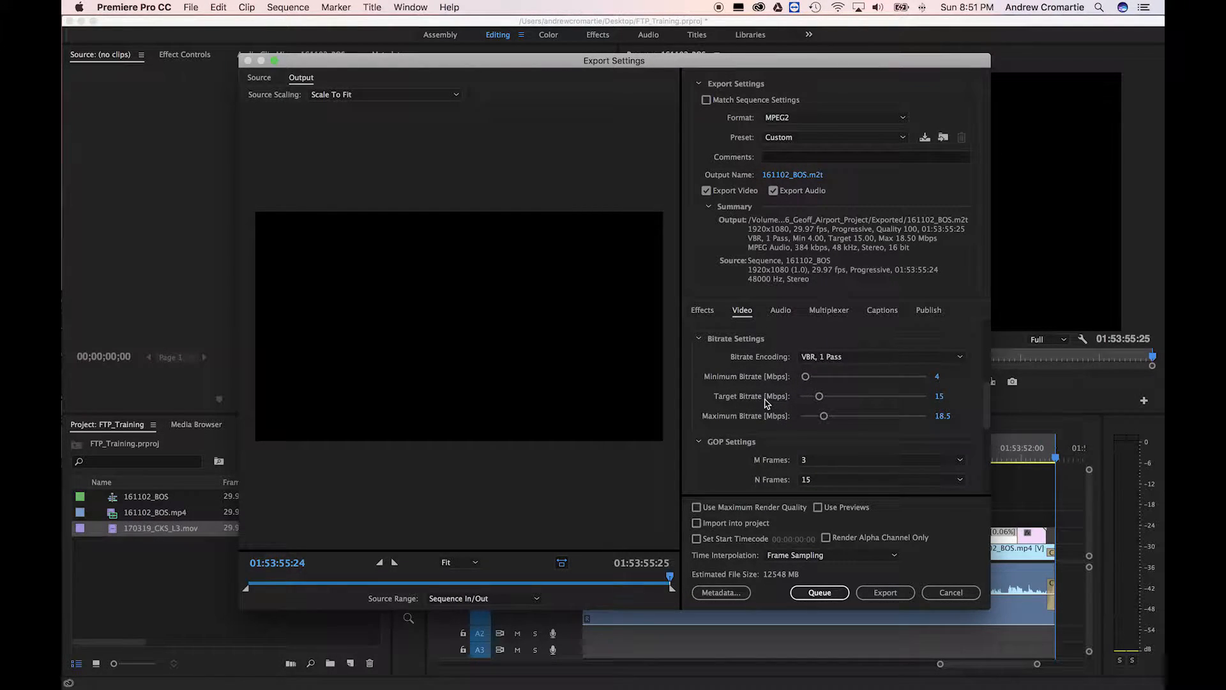
Set the Target Bitrate to 10 Mbps and start the export
left_click(942, 399)
type("10")
key("Return")
left_click(883, 598)
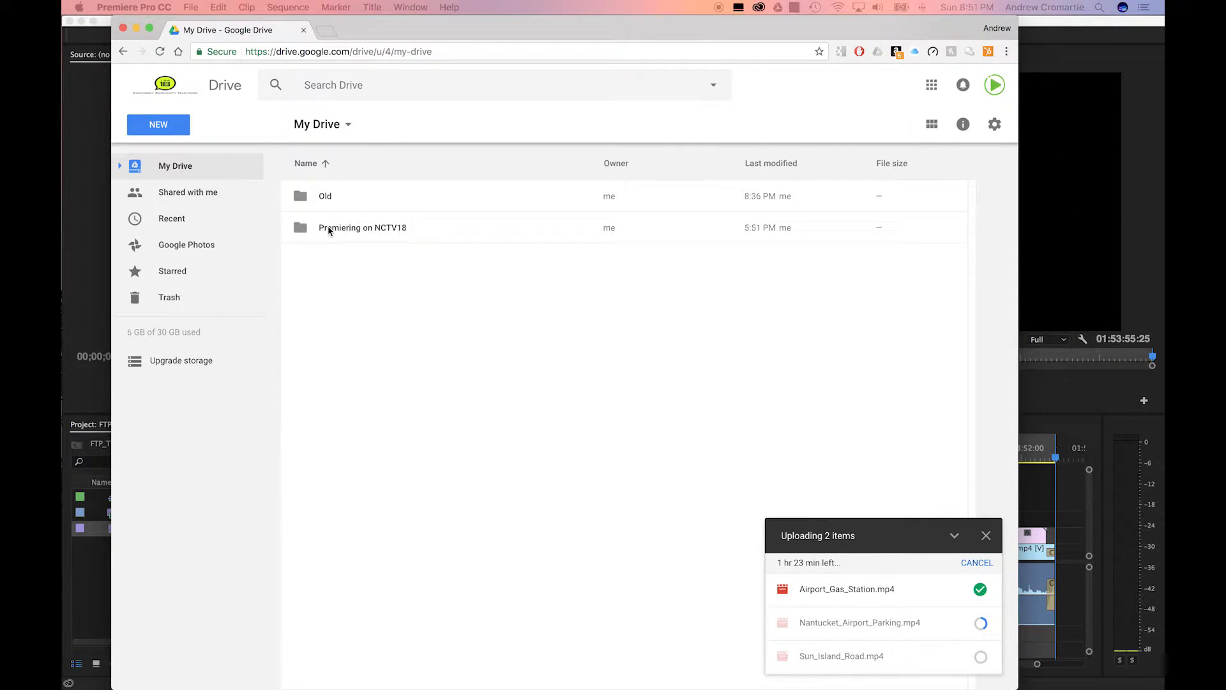
Open the Premiering on NCTV18 folder in My Drive
double_click(330, 229)
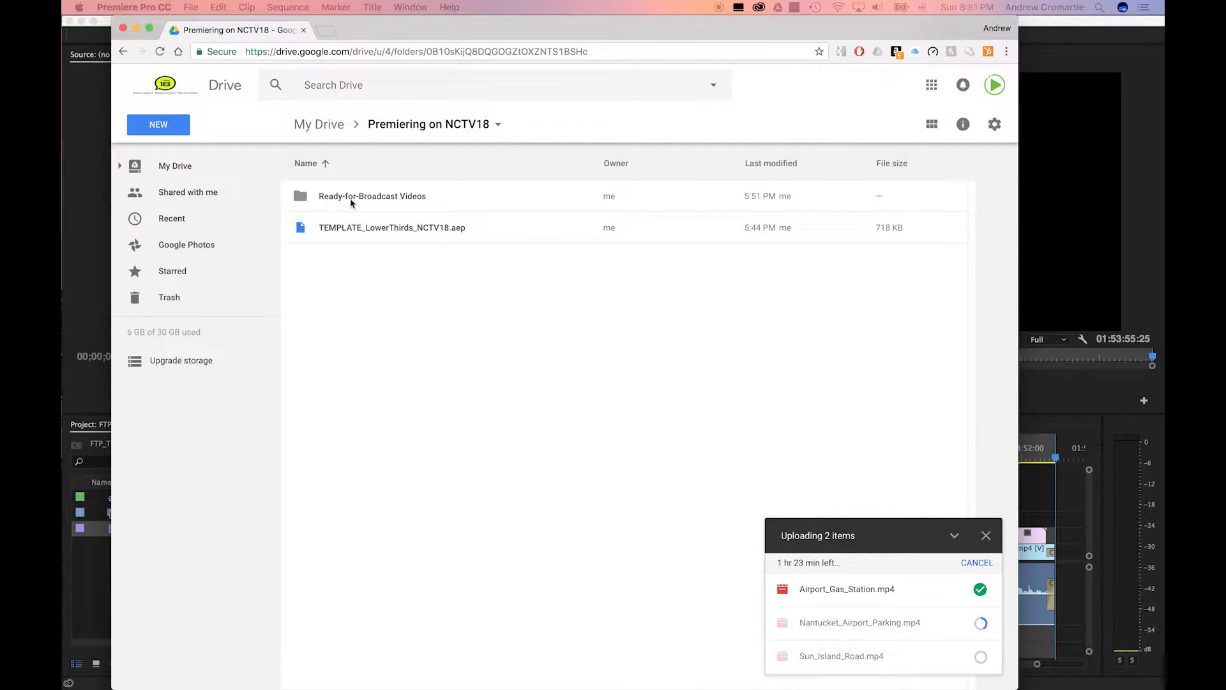